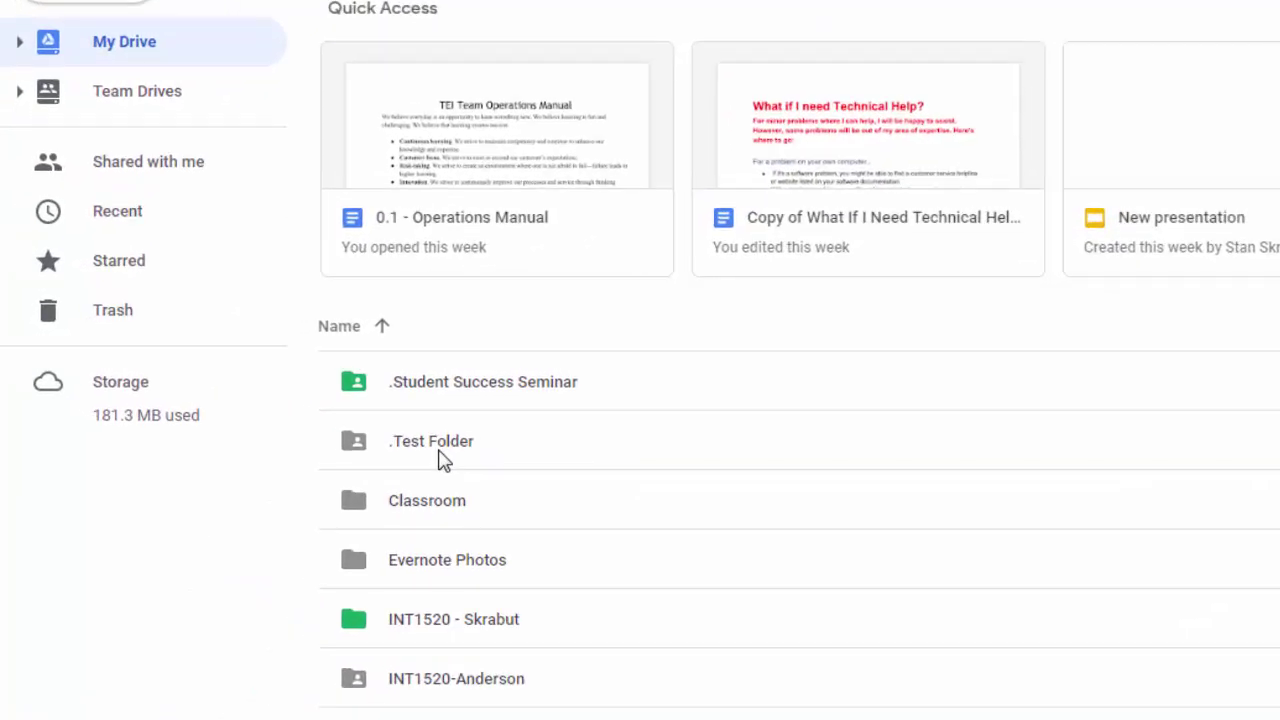
# - Open .Test Folder in My Drive and create a new subfolder named Presentations in it
pyautogui.doubleClick(440, 455)
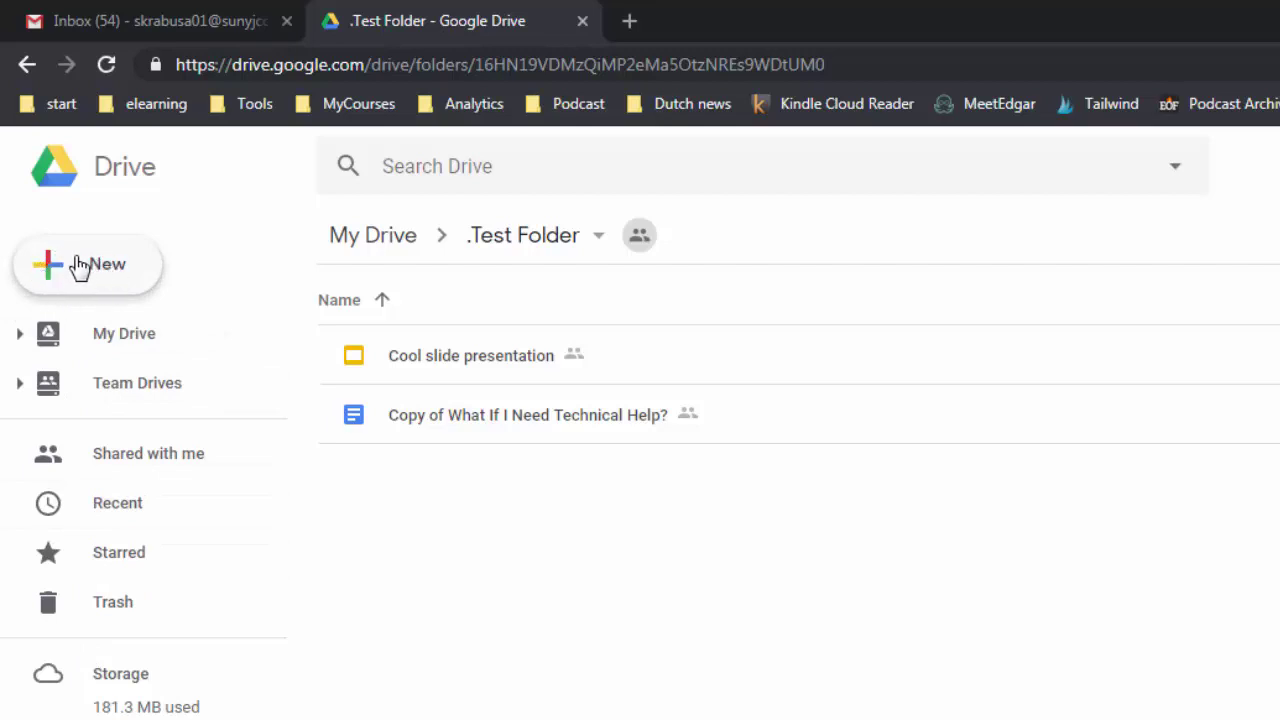
pyautogui.click(93, 275)
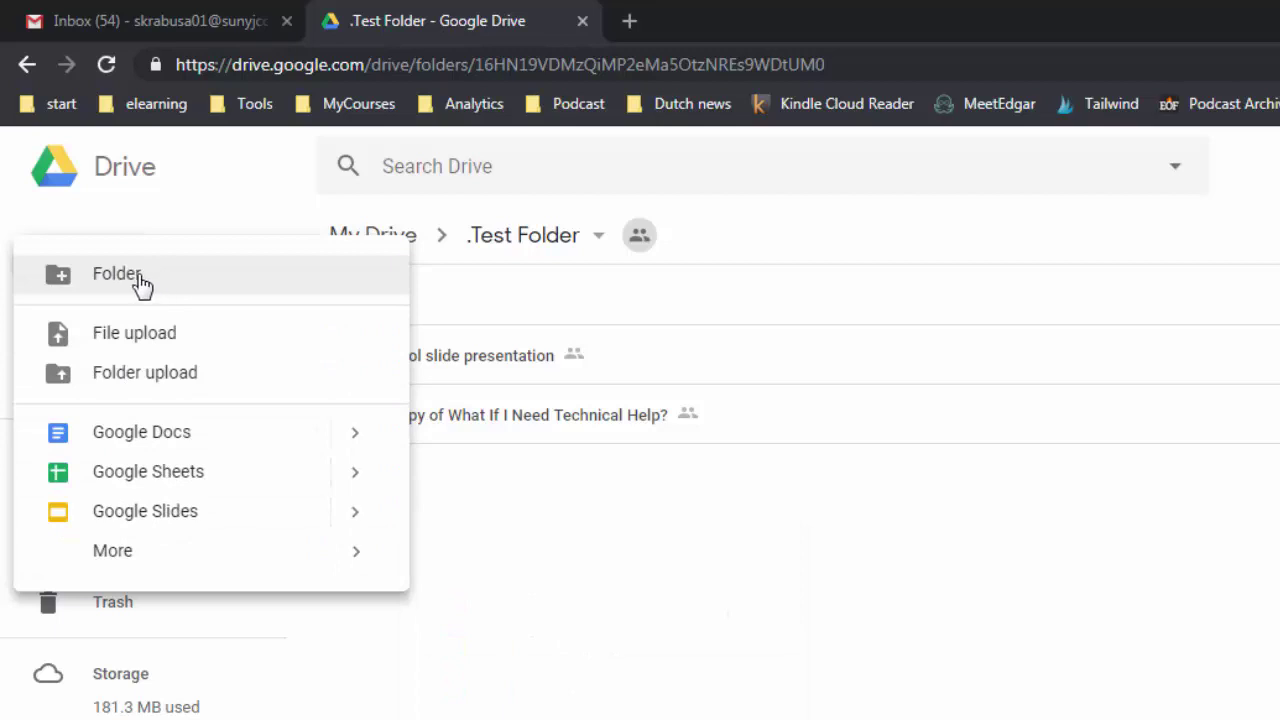
pyautogui.click(133, 285)
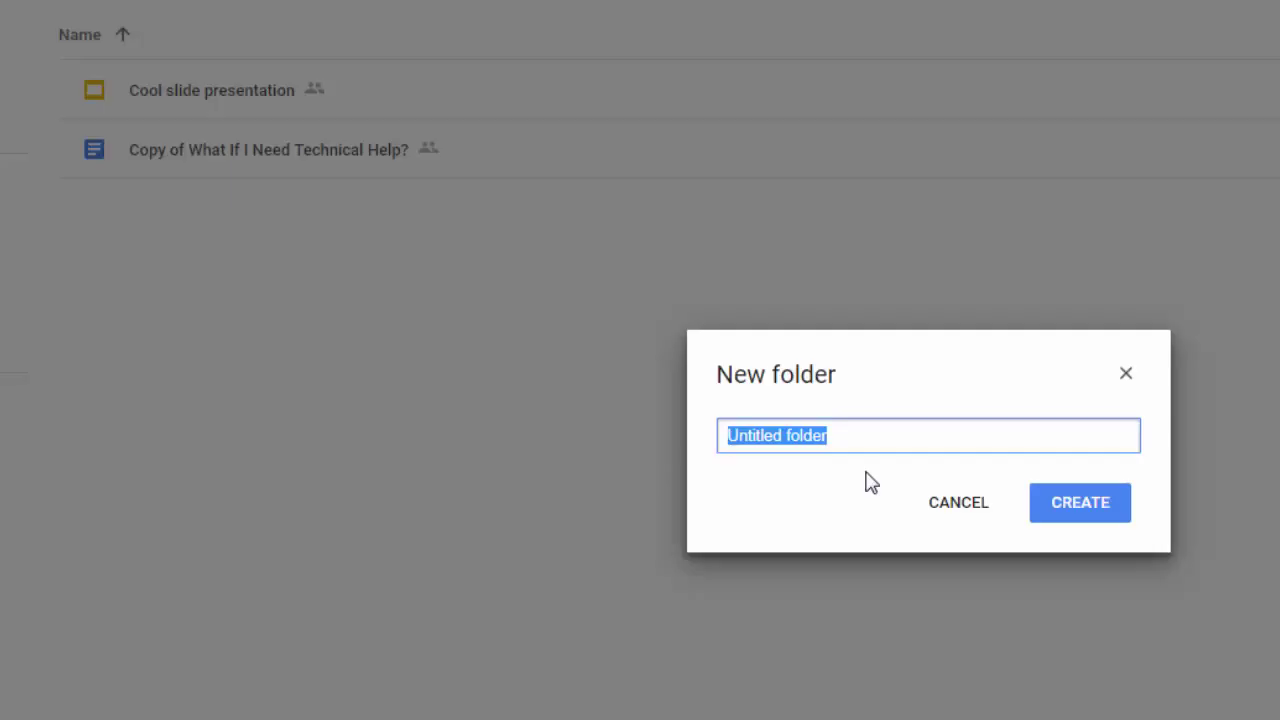
pyautogui.write('Present')
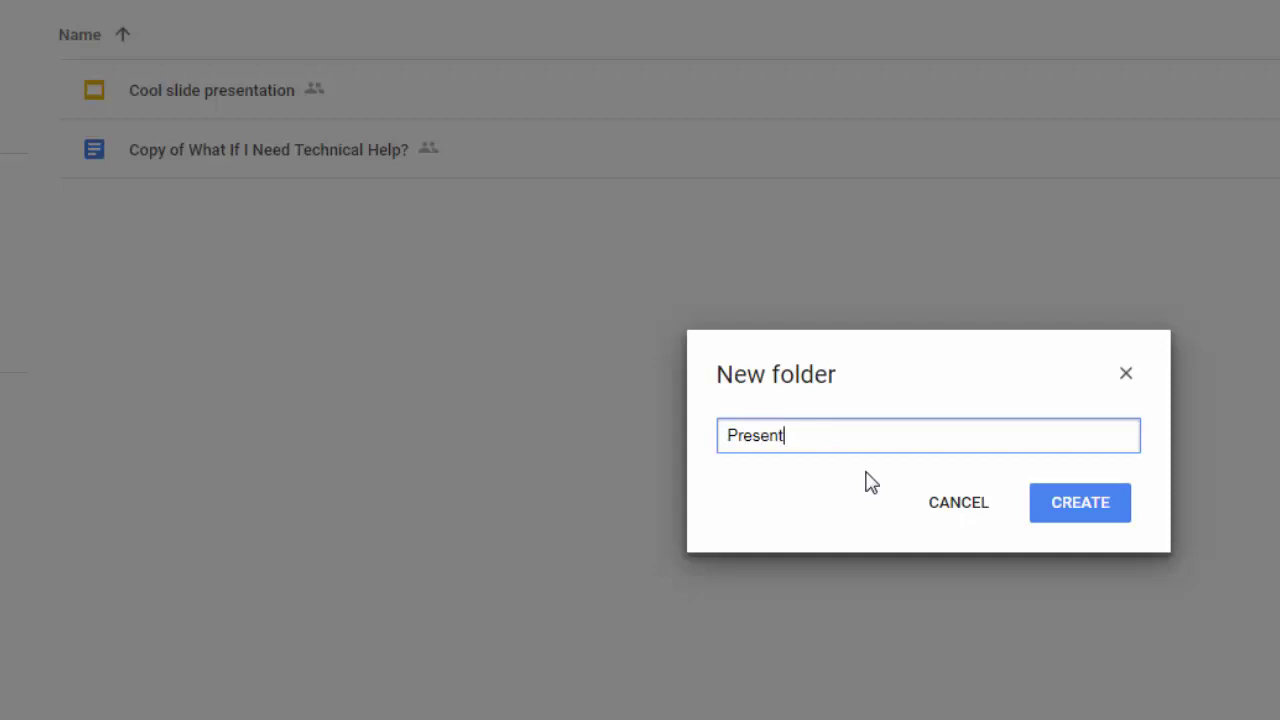
pyautogui.write('ations')
pyautogui.press('Return')
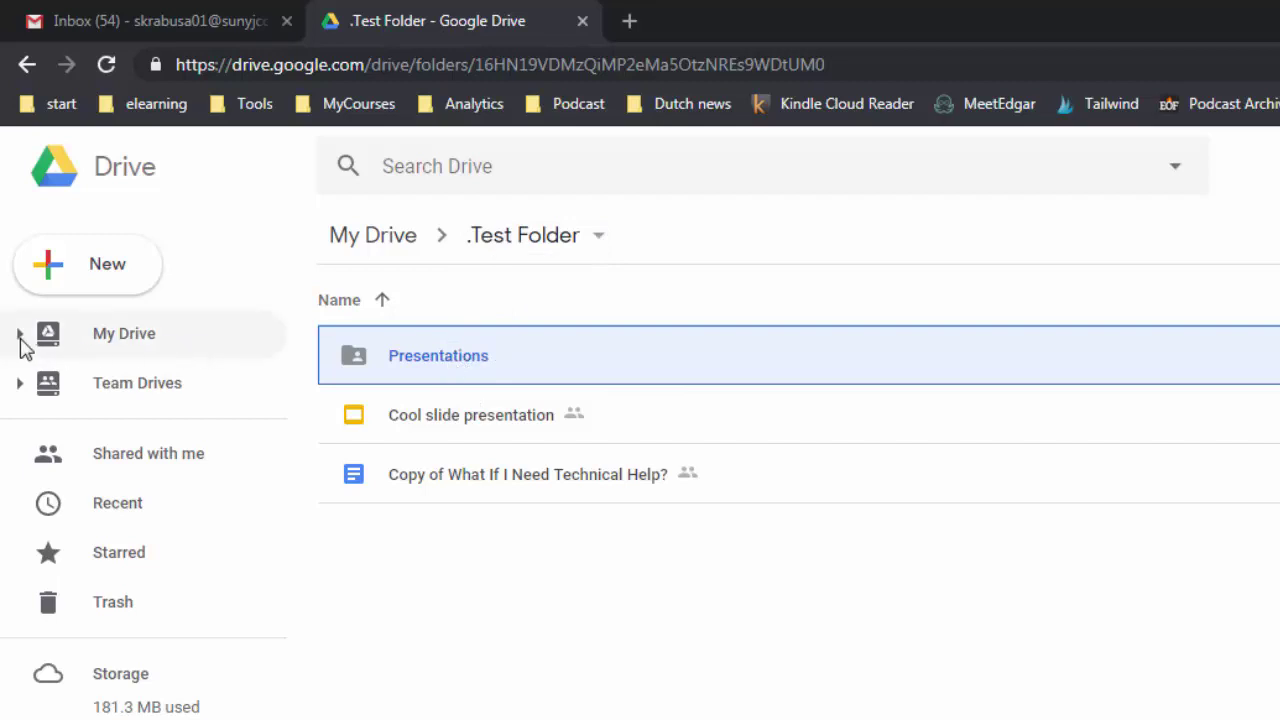
# - Expand My Drive and .Test Folder in the folder tree to view the nested Presentations folder, and collapse them again
pyautogui.click(21, 336)
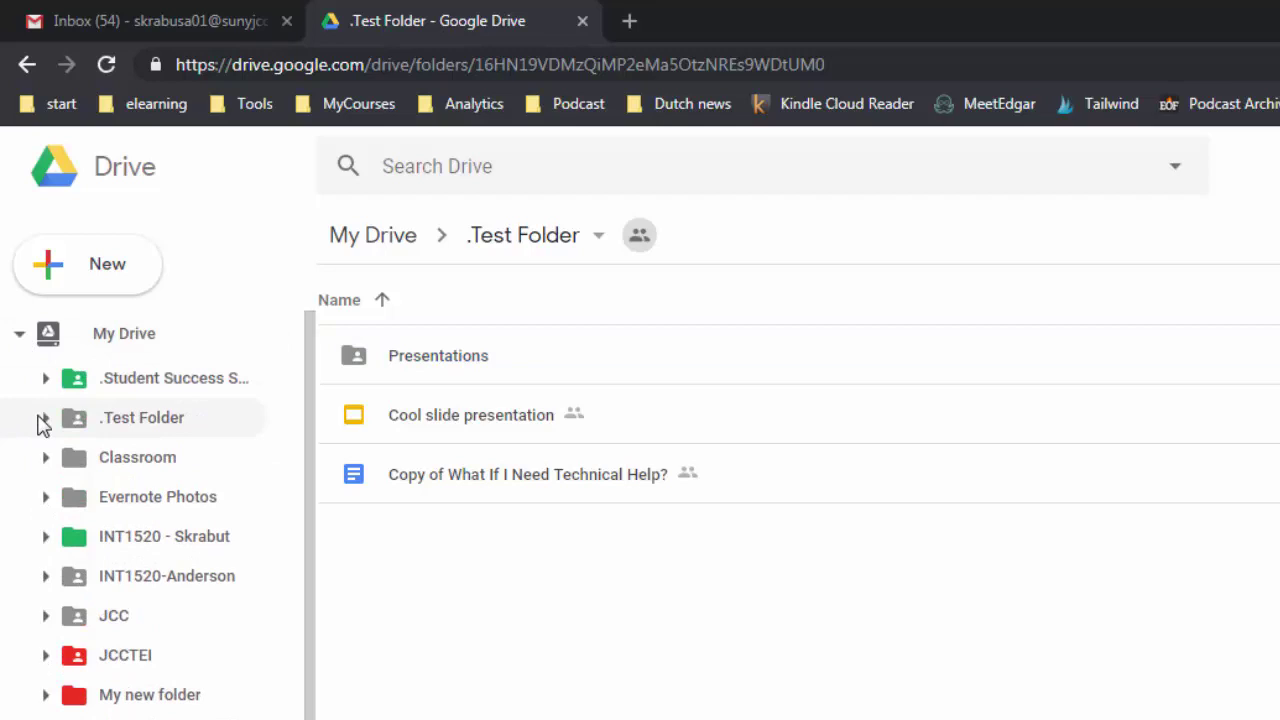
pyautogui.click(47, 424)
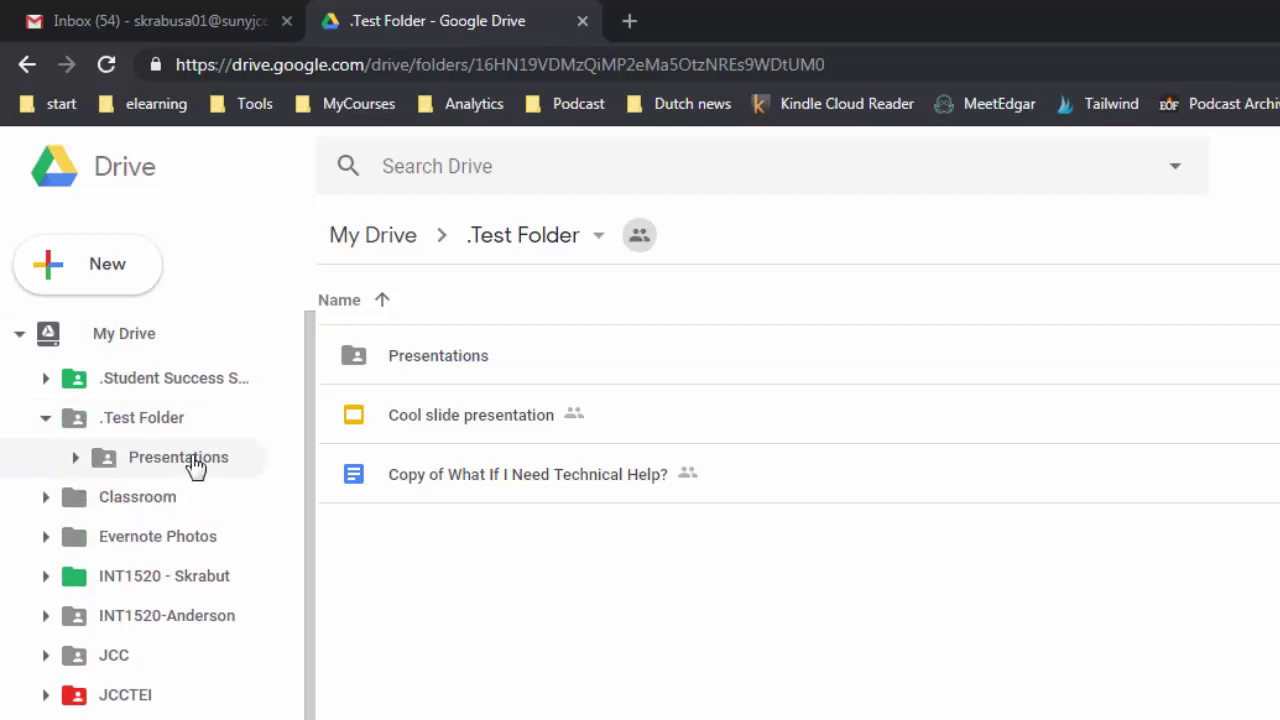
pyautogui.click(47, 421)
pyautogui.click(20, 334)
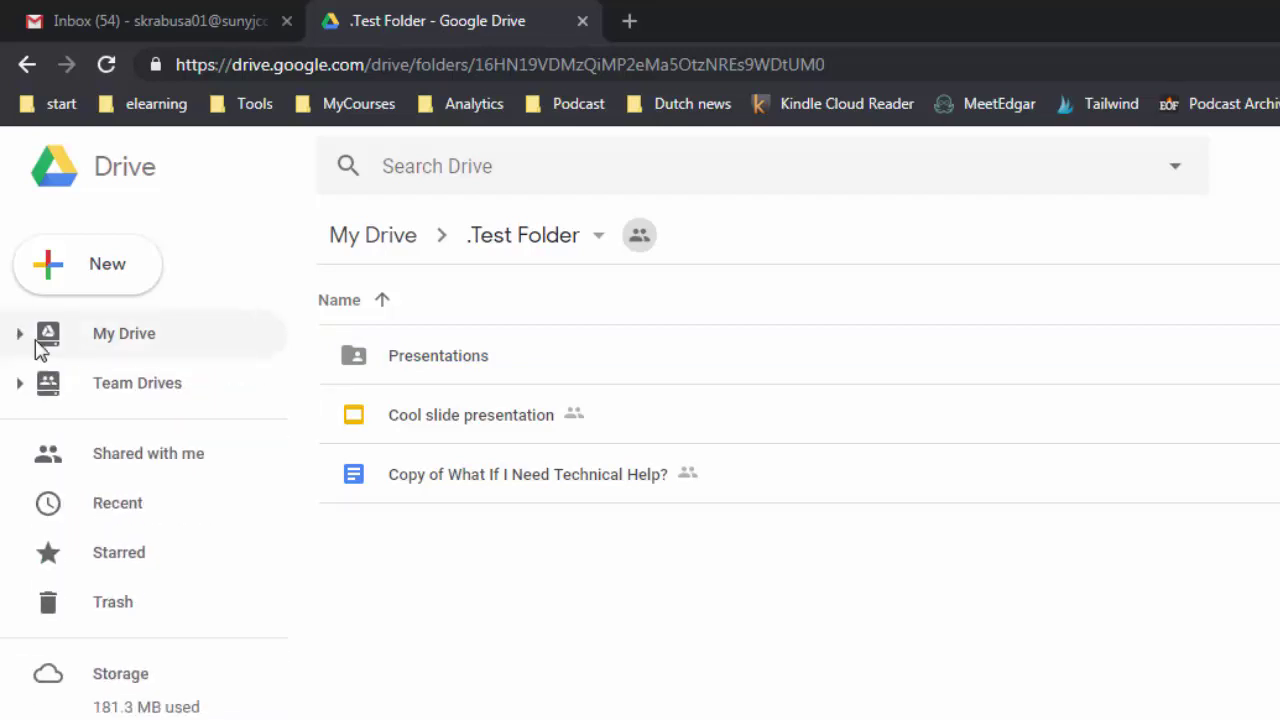
# - Open the Presentations folder and shrink the browser window so the desktop is accessible beside it
pyautogui.doubleClick(430, 364)
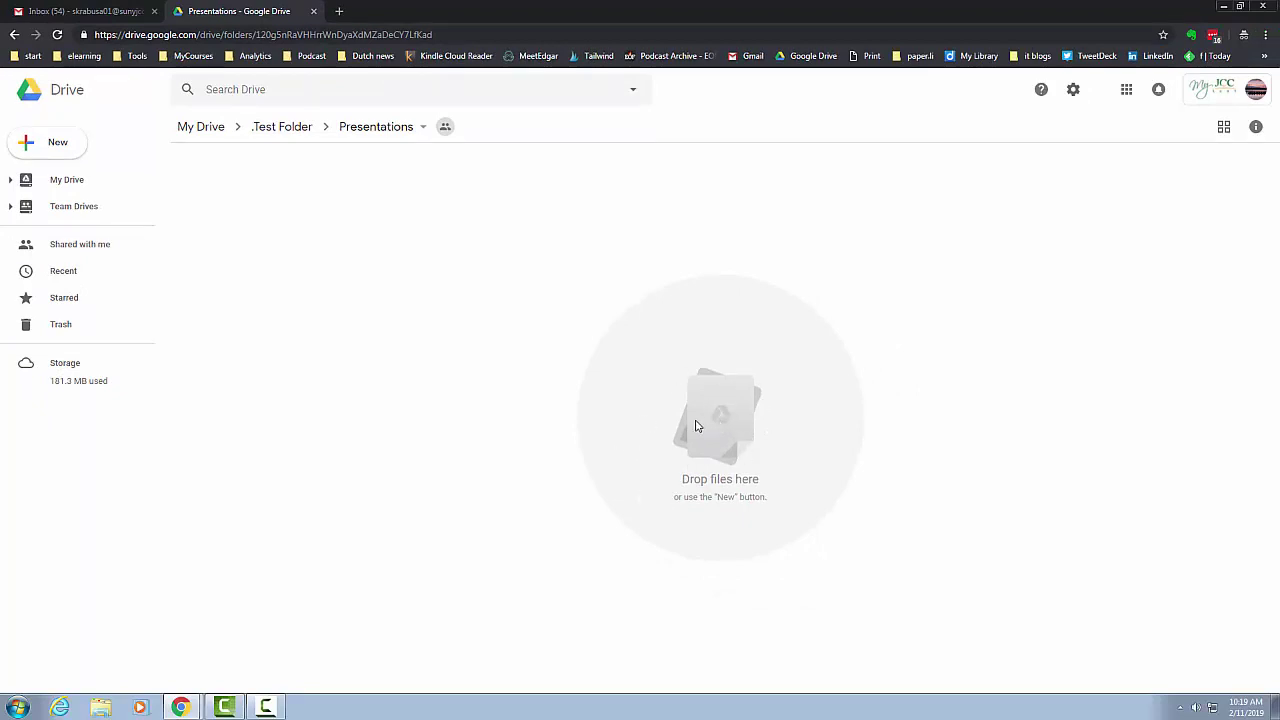
pyautogui.doubleClick(1188, 18)
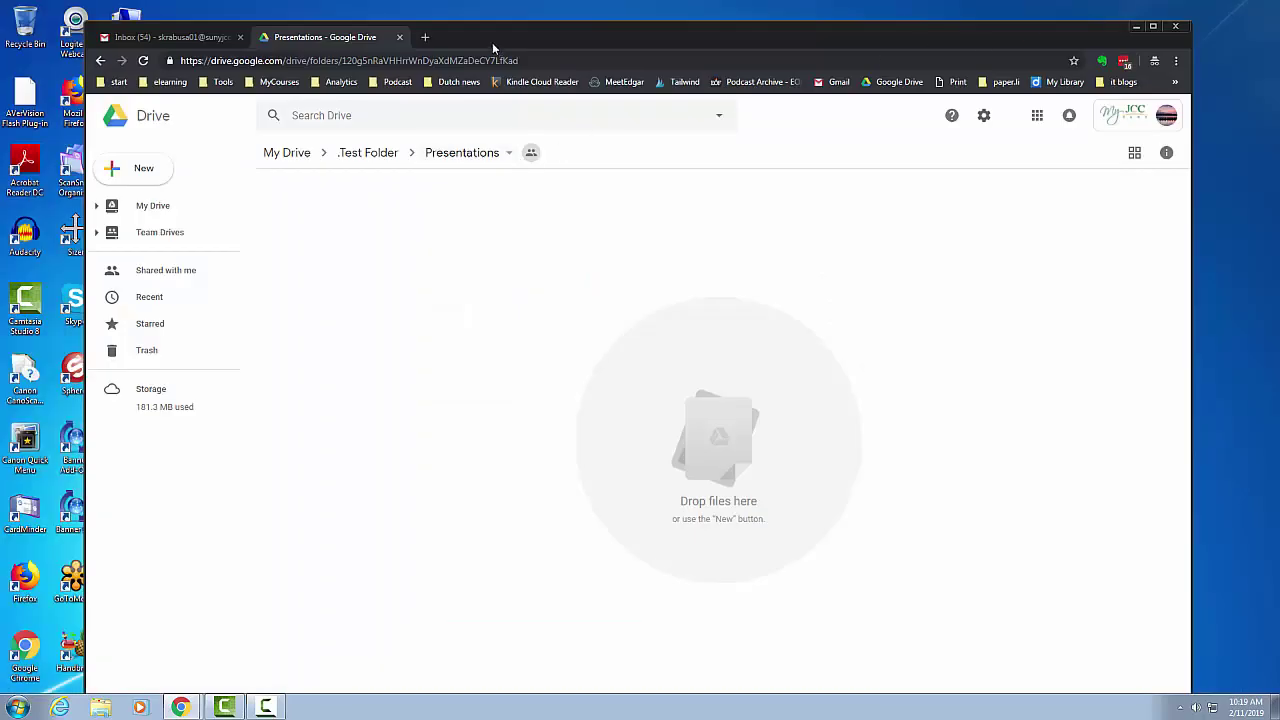
pyautogui.moveTo(492, 42); pyautogui.dragTo(555, 25)
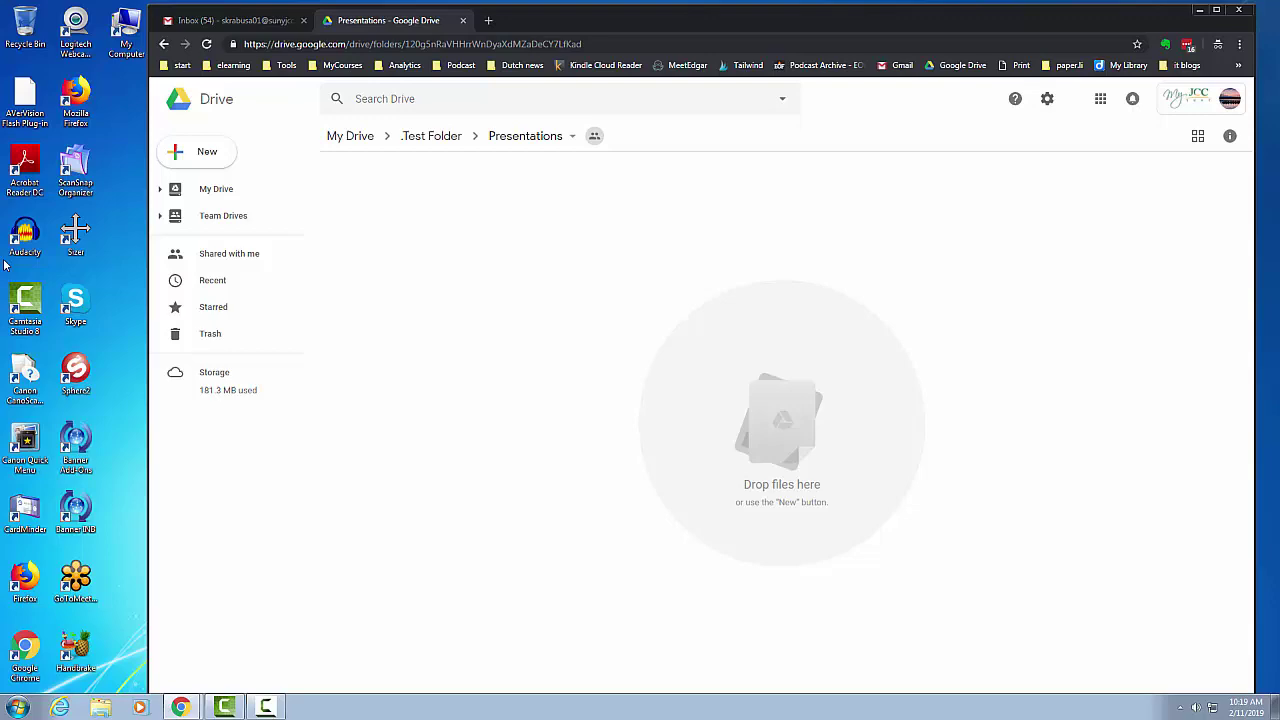
# - Open the Documents library in Windows Explorer beside the browser and upload the All Adjuncts - S'19 workbook to the Presentations folder
pyautogui.click(100, 707)
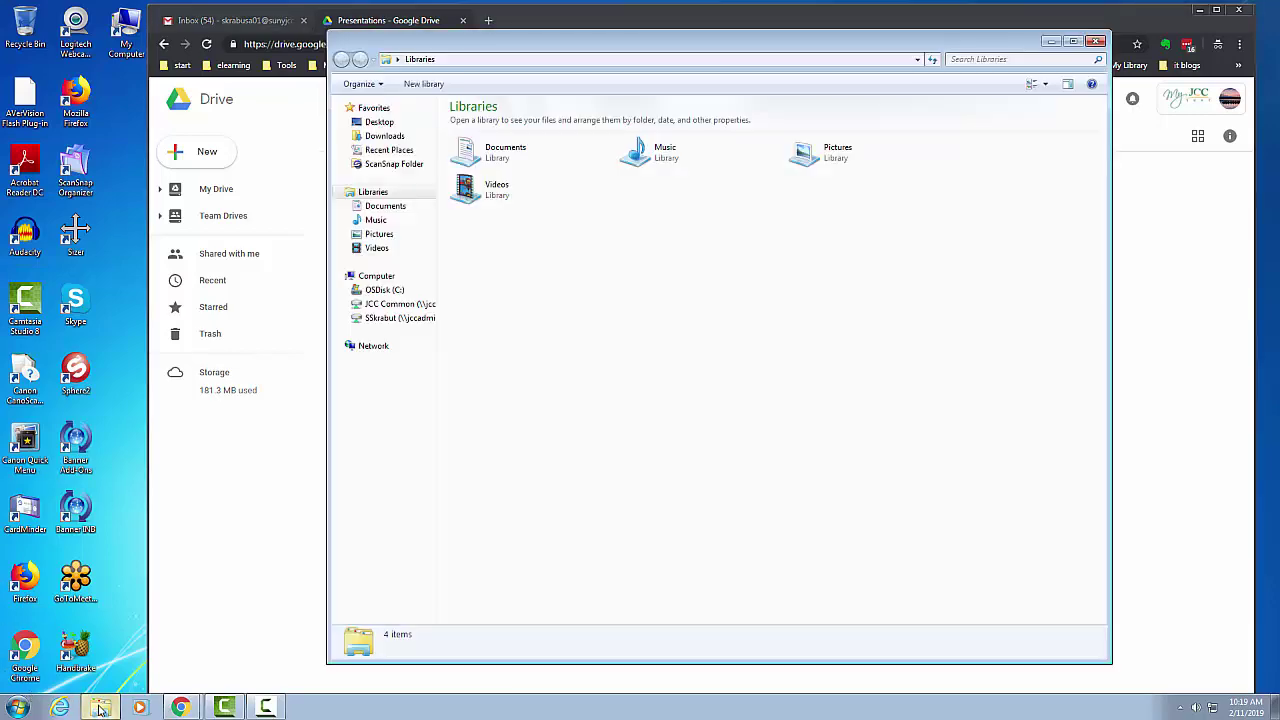
pyautogui.click(388, 206)
pyautogui.moveTo(622, 46); pyautogui.dragTo(1016, 57)
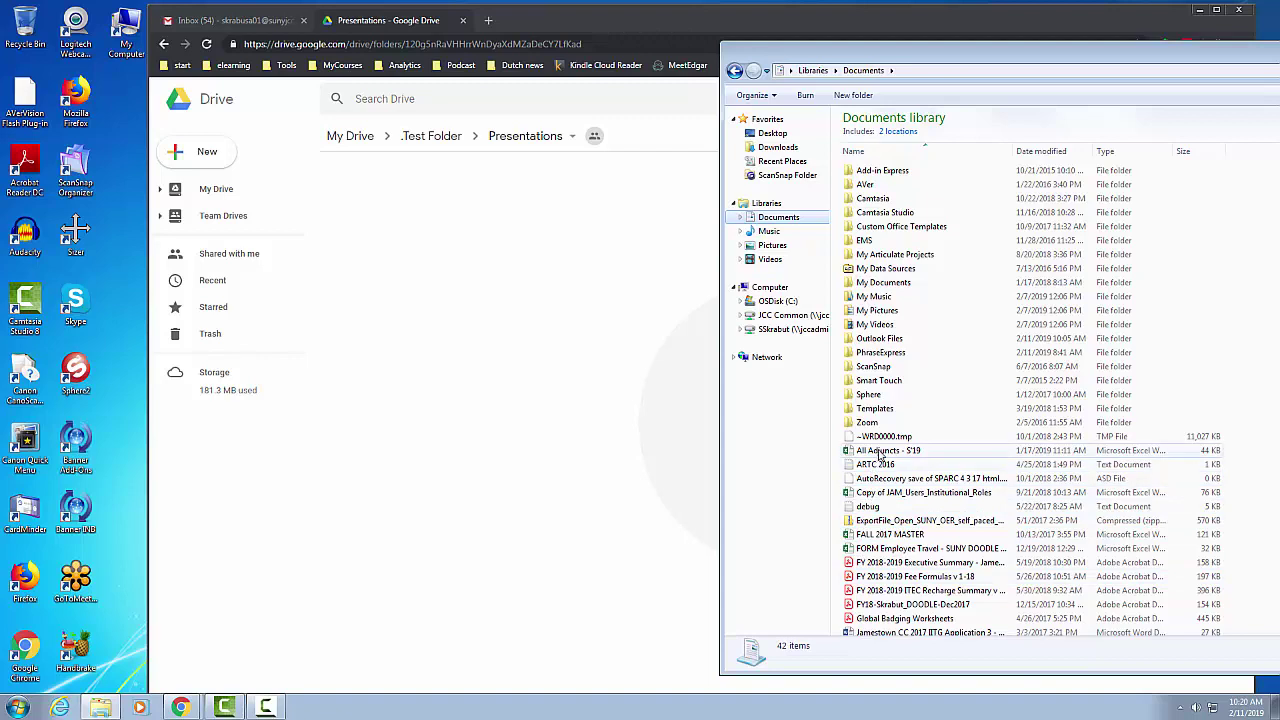
pyautogui.moveTo(880, 452); pyautogui.dragTo(547, 331)
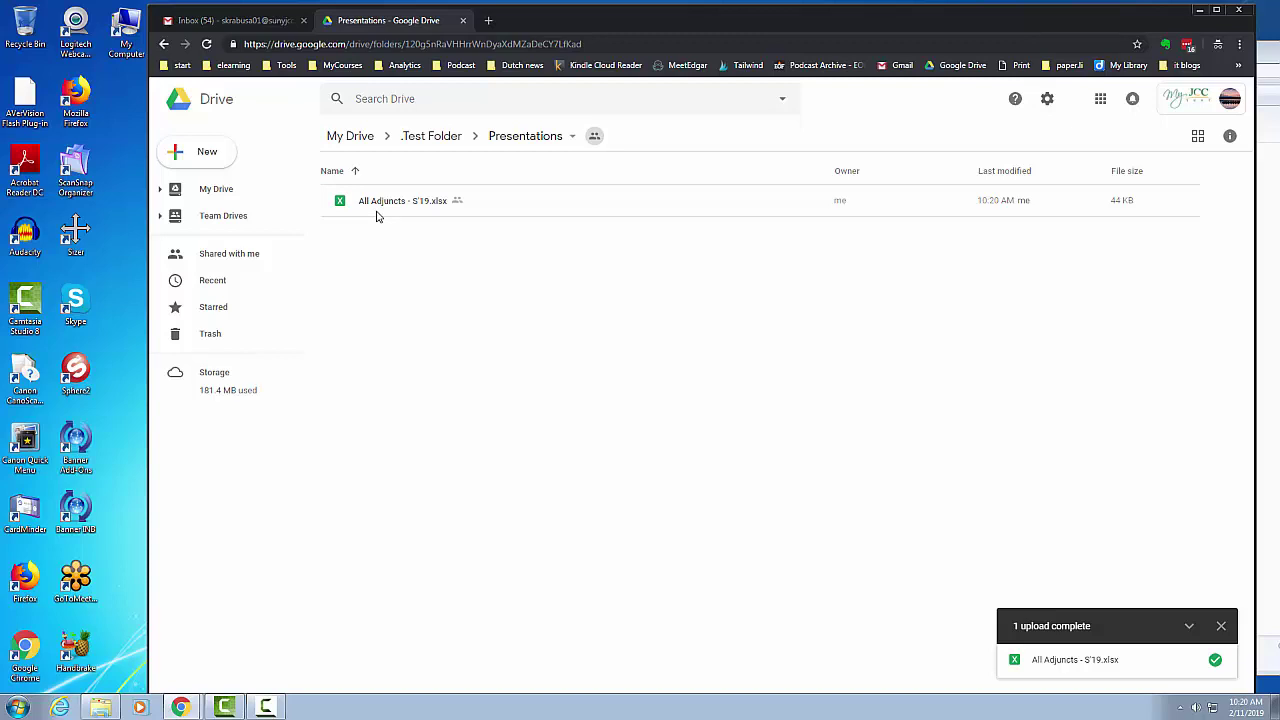
# - Check which apps All Adjuncts - S'19.xlsx can be opened with, without opening it
pyautogui.rightClick(402, 203)
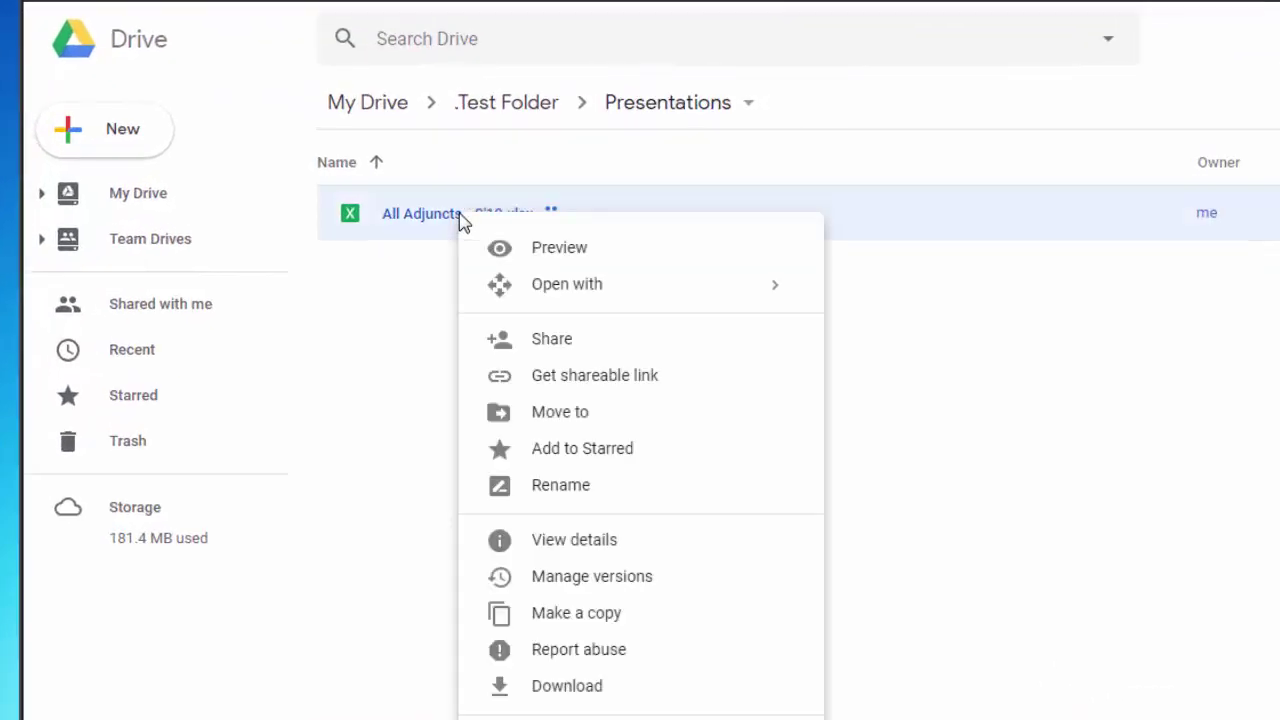
pyautogui.moveTo(553, 287)
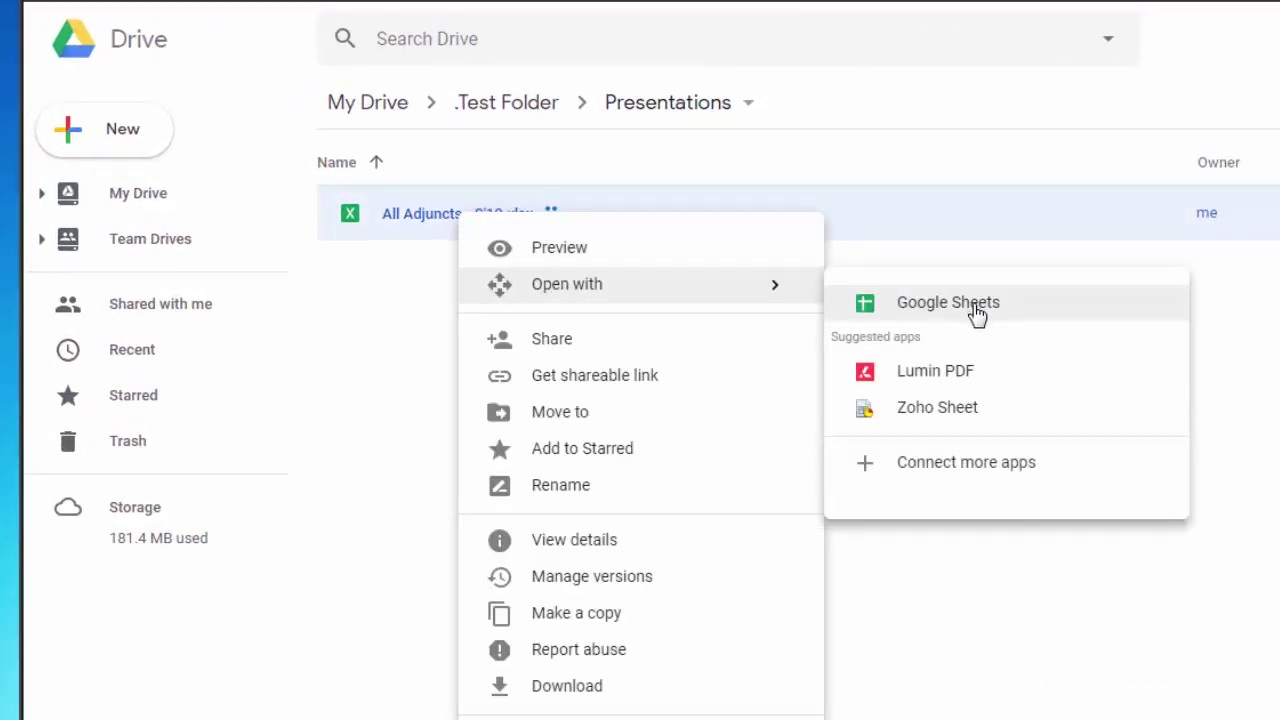
pyautogui.click(390, 312)
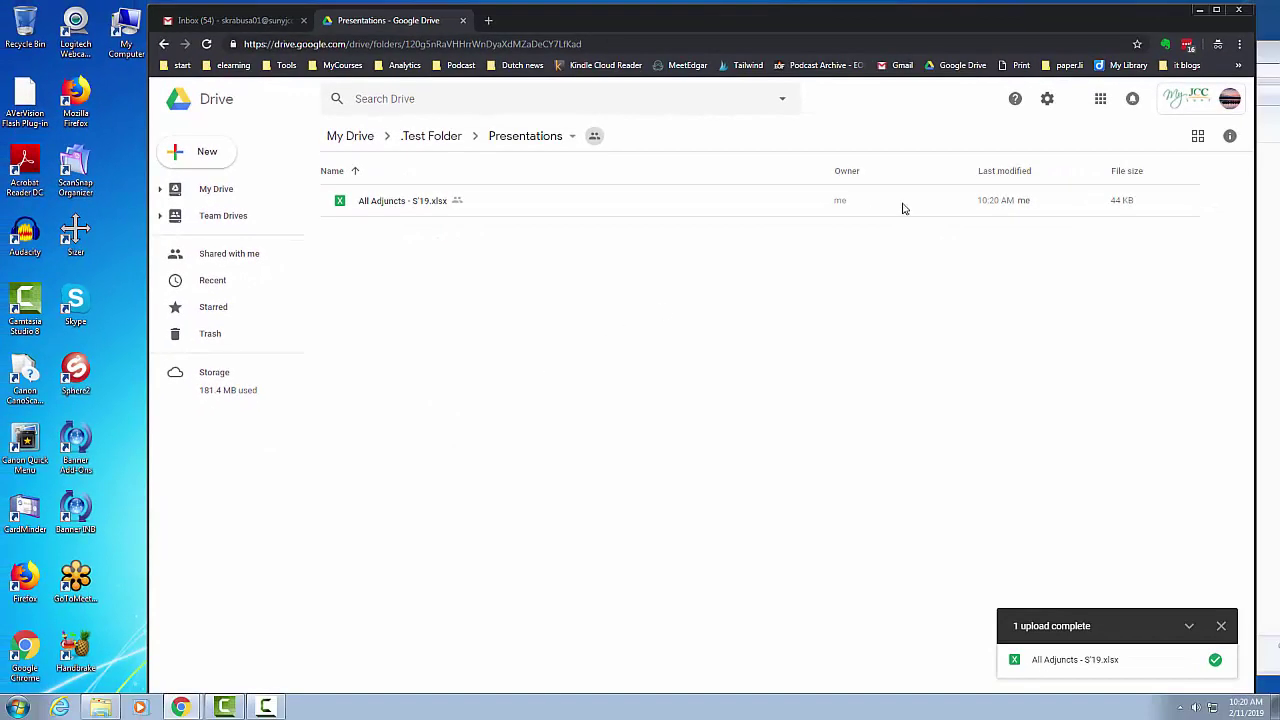
# - Upload FY 2018-2019 Executive Summary - Jamestown.pdf and Jamestown CC 2017 IITG Application 3 - 2 -17.docx from Documents to the Presentations folder
pyautogui.hotkey('alt', 'Tab')
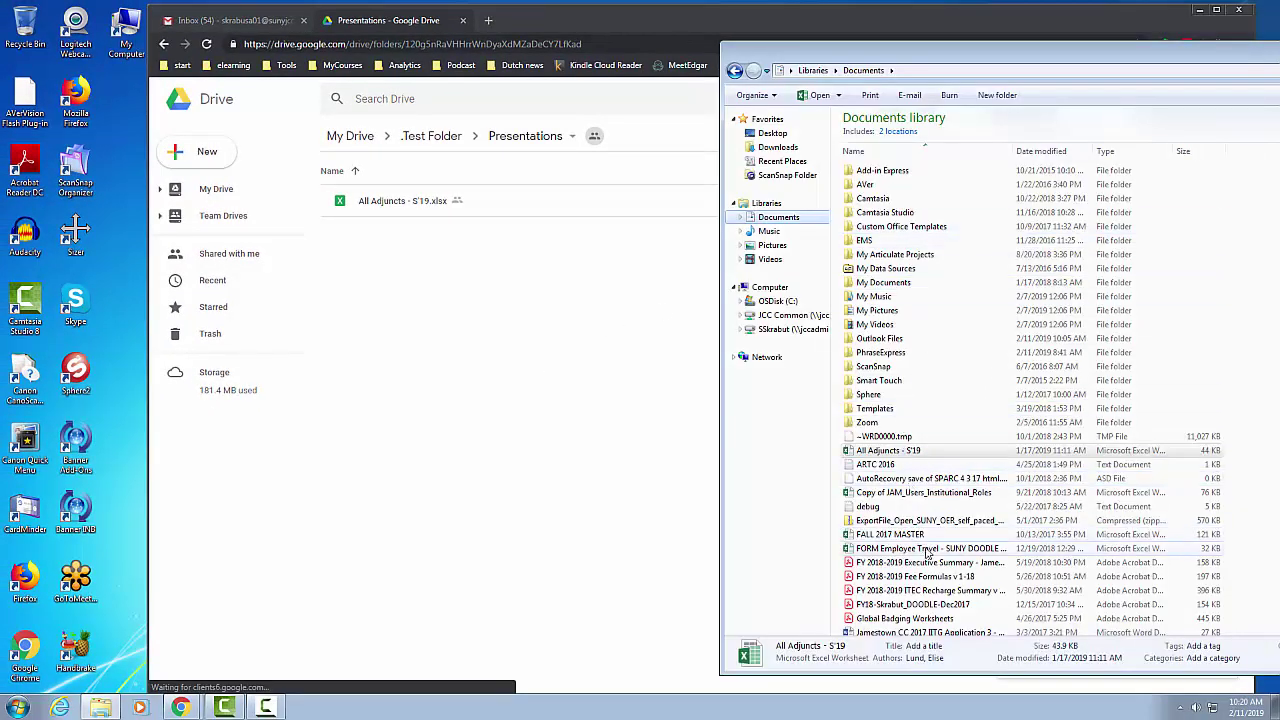
pyautogui.moveTo(930, 563); pyautogui.dragTo(560, 350)
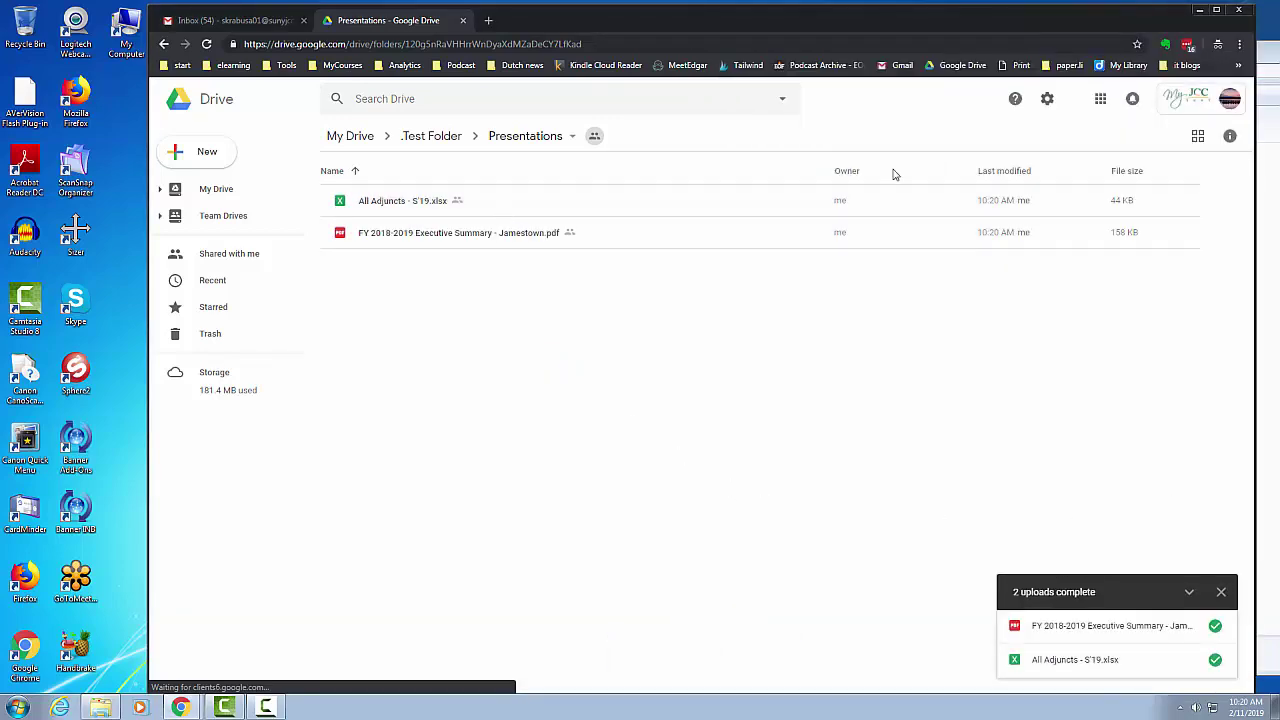
pyautogui.click(1264, 100)
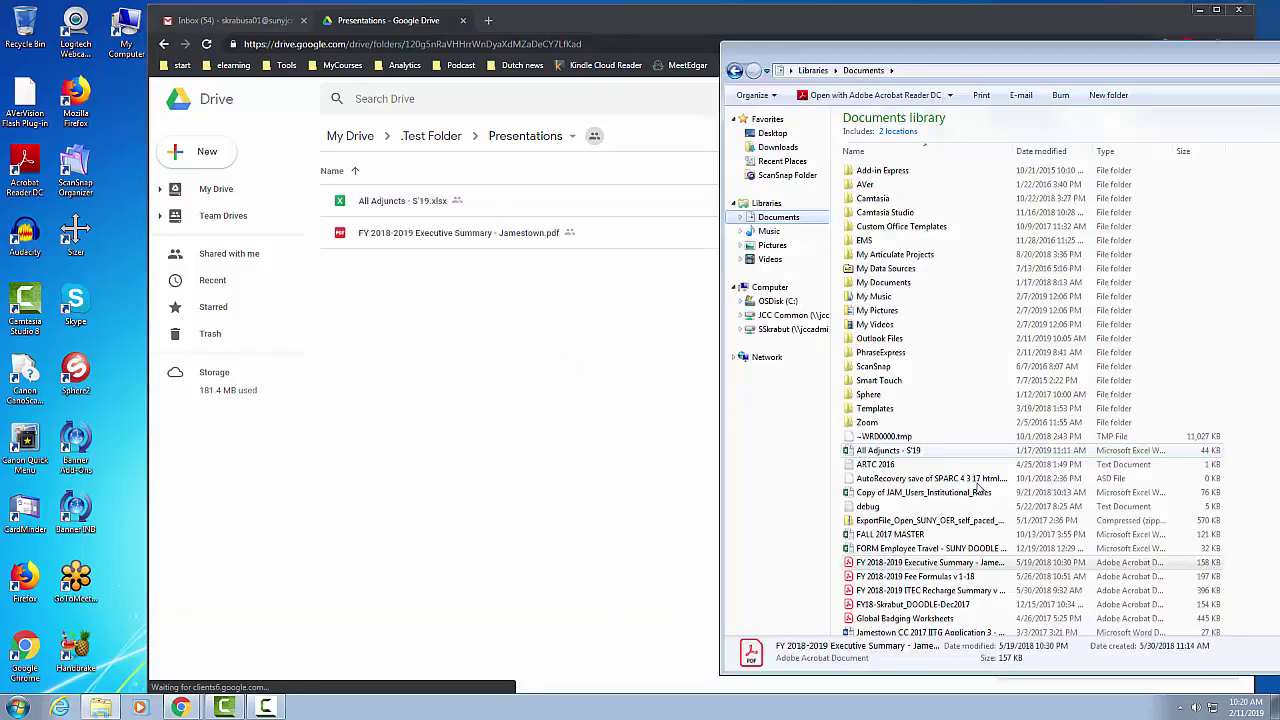
pyautogui.click(890, 633)
pyautogui.moveTo(890, 633); pyautogui.dragTo(523, 417)
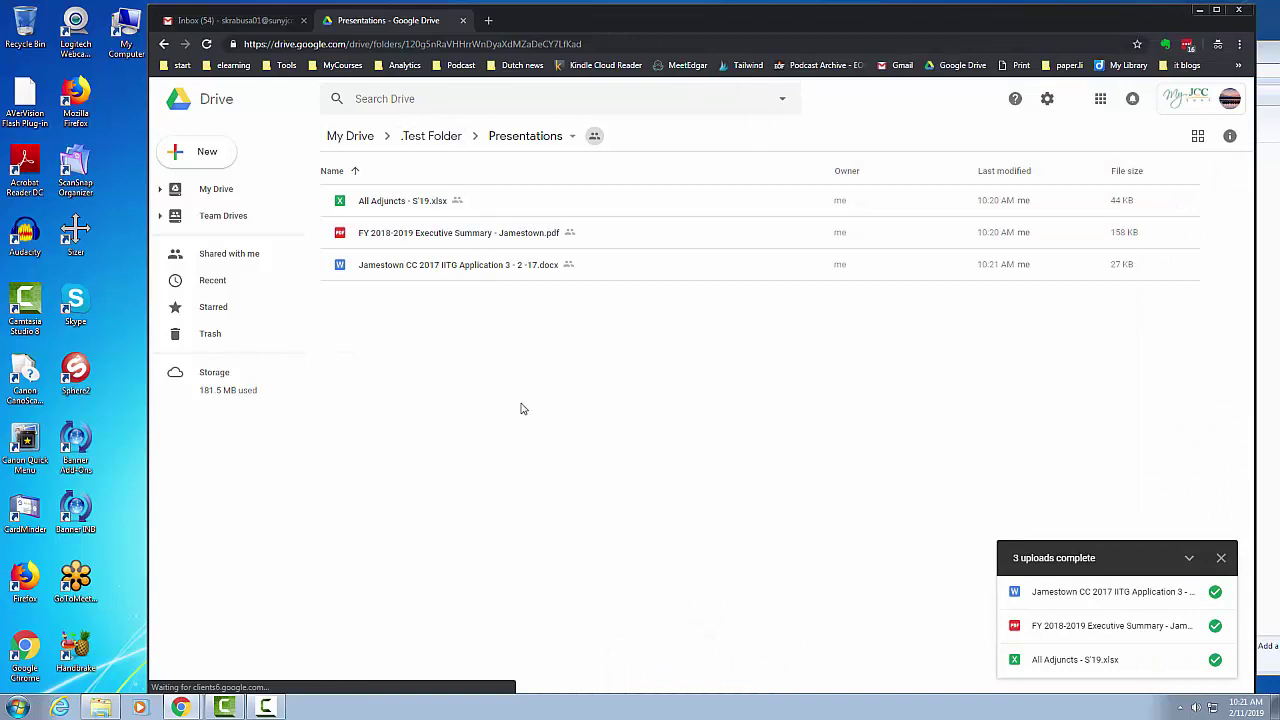
pyautogui.click(1221, 558)
pyautogui.click(1219, 10)
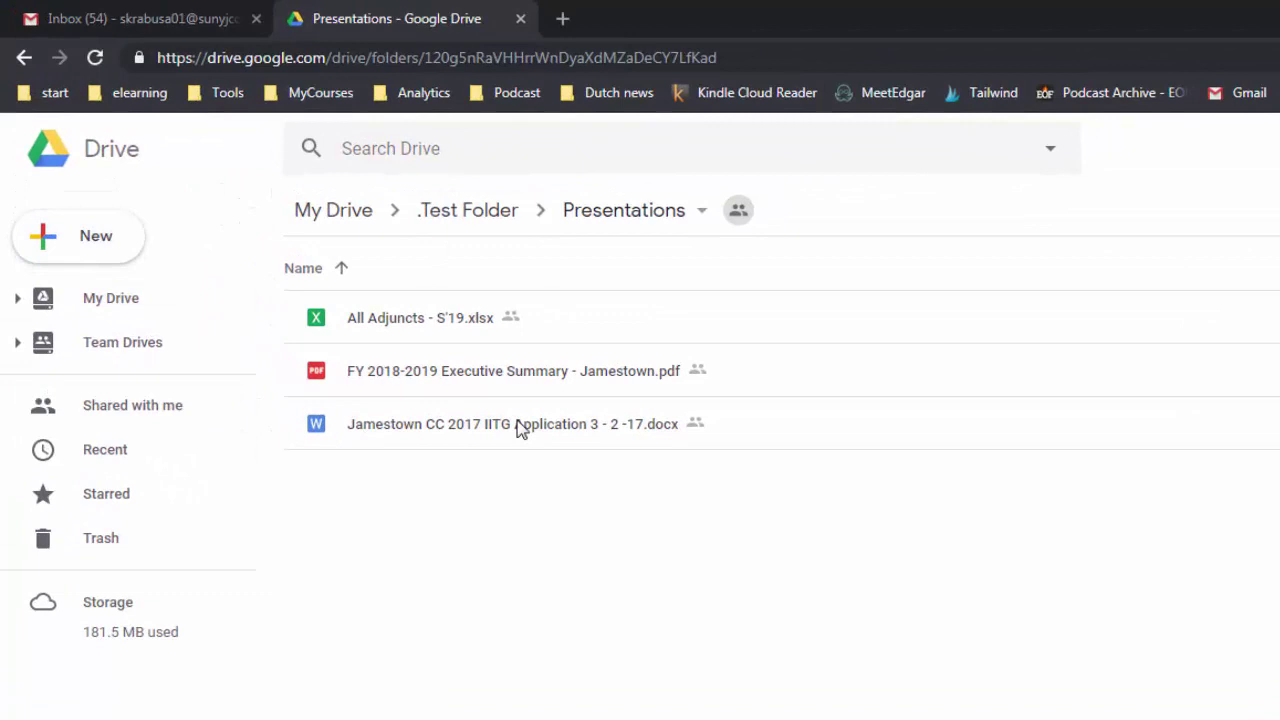
# - Create a blank Google Docs document in the Presentations folder and title it "My new document"
pyautogui.click(95, 240)
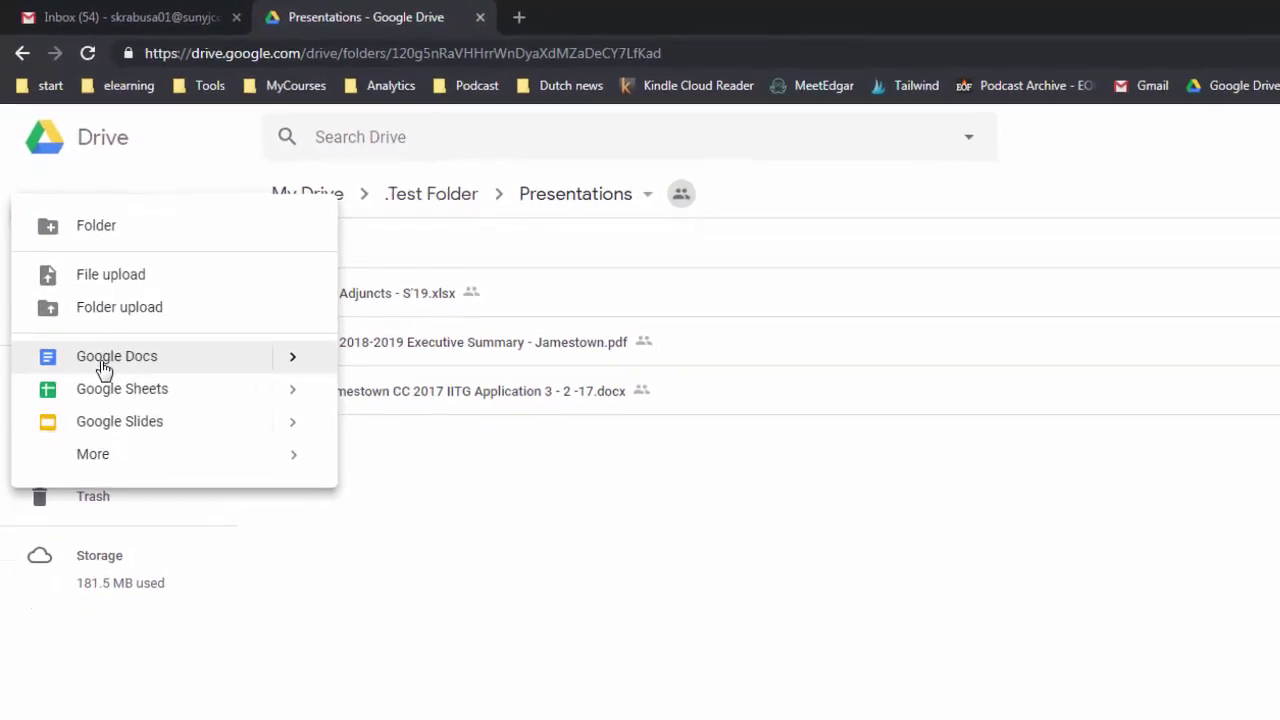
pyautogui.click(104, 364)
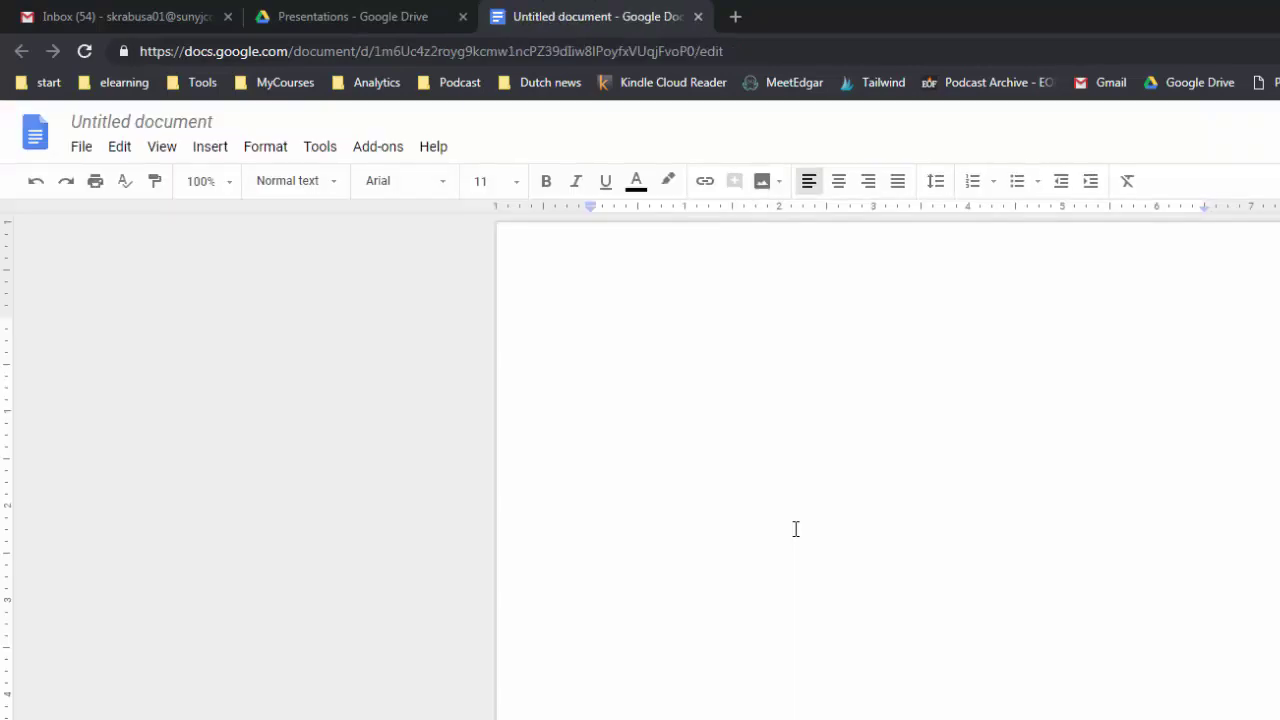
pyautogui.click(161, 122)
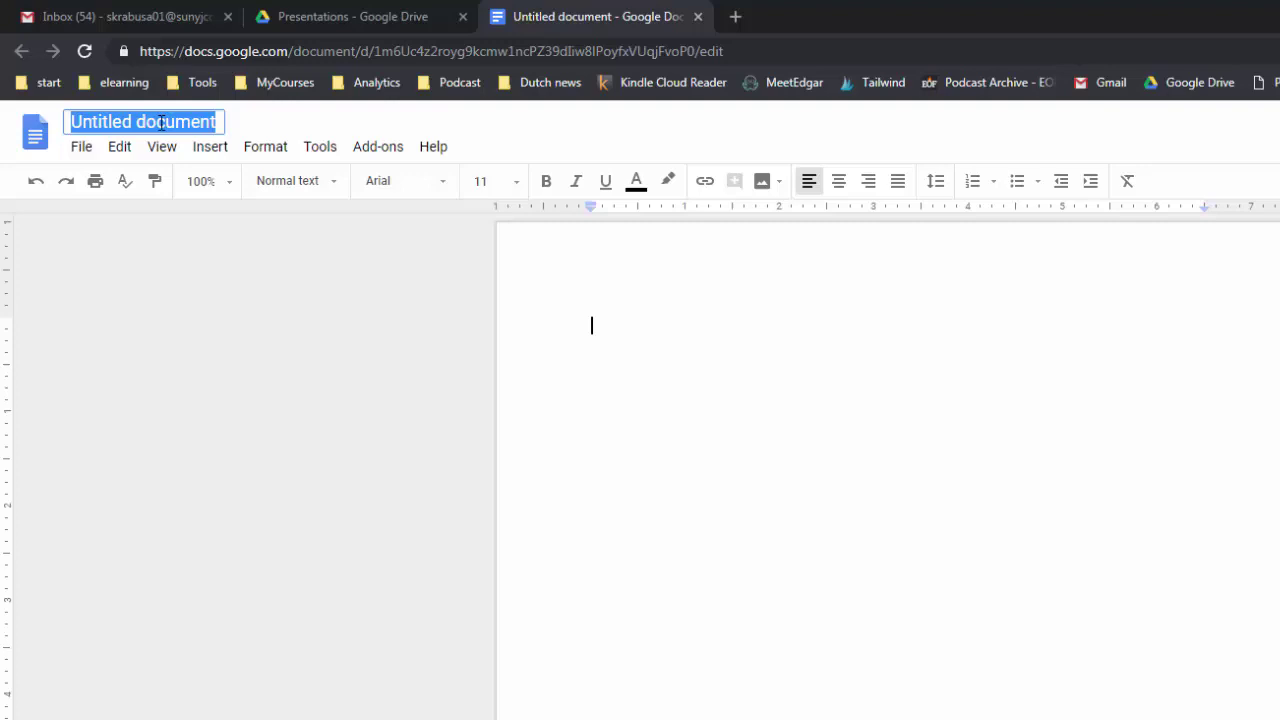
pyautogui.write('My new ')
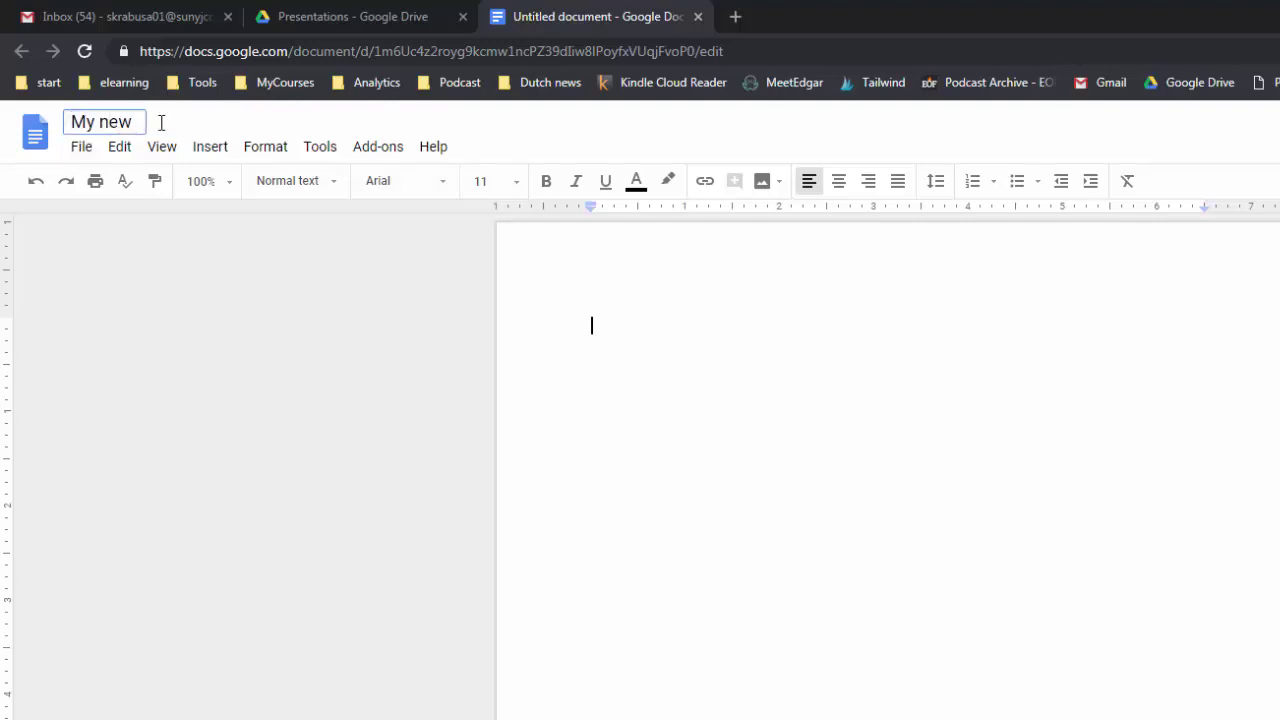
pyautogui.write('document')
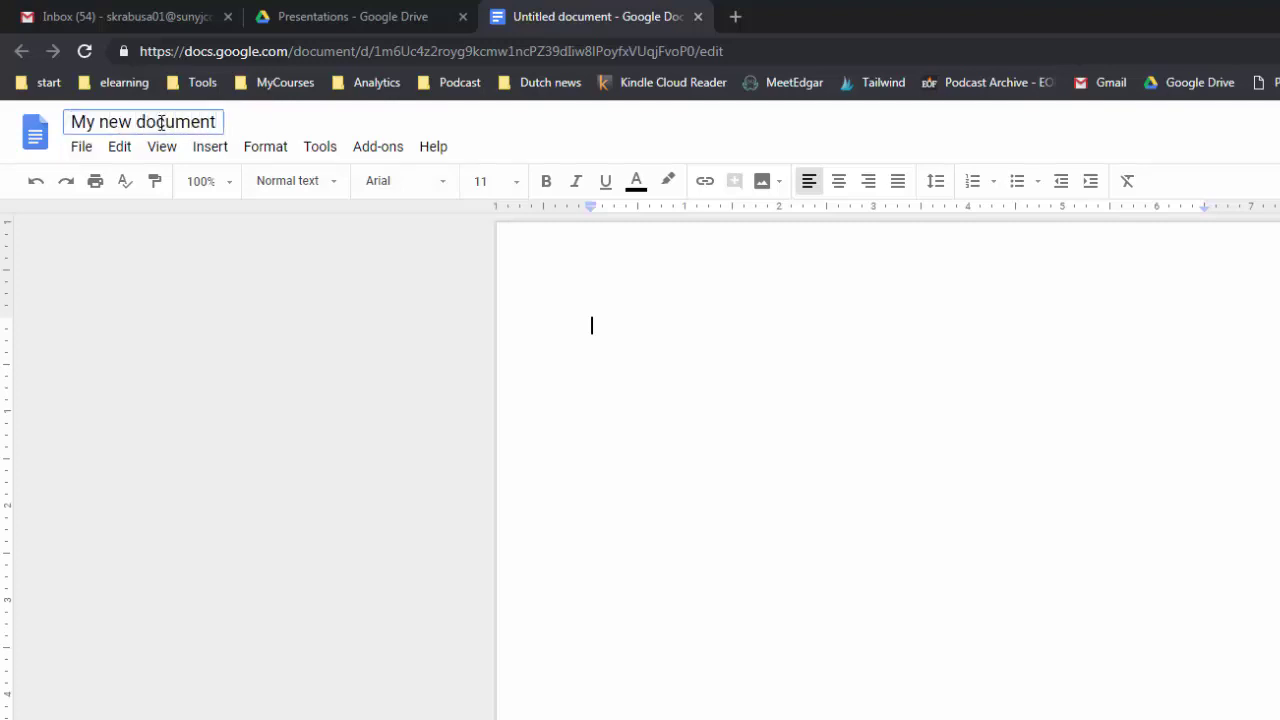
pyautogui.press('Return')
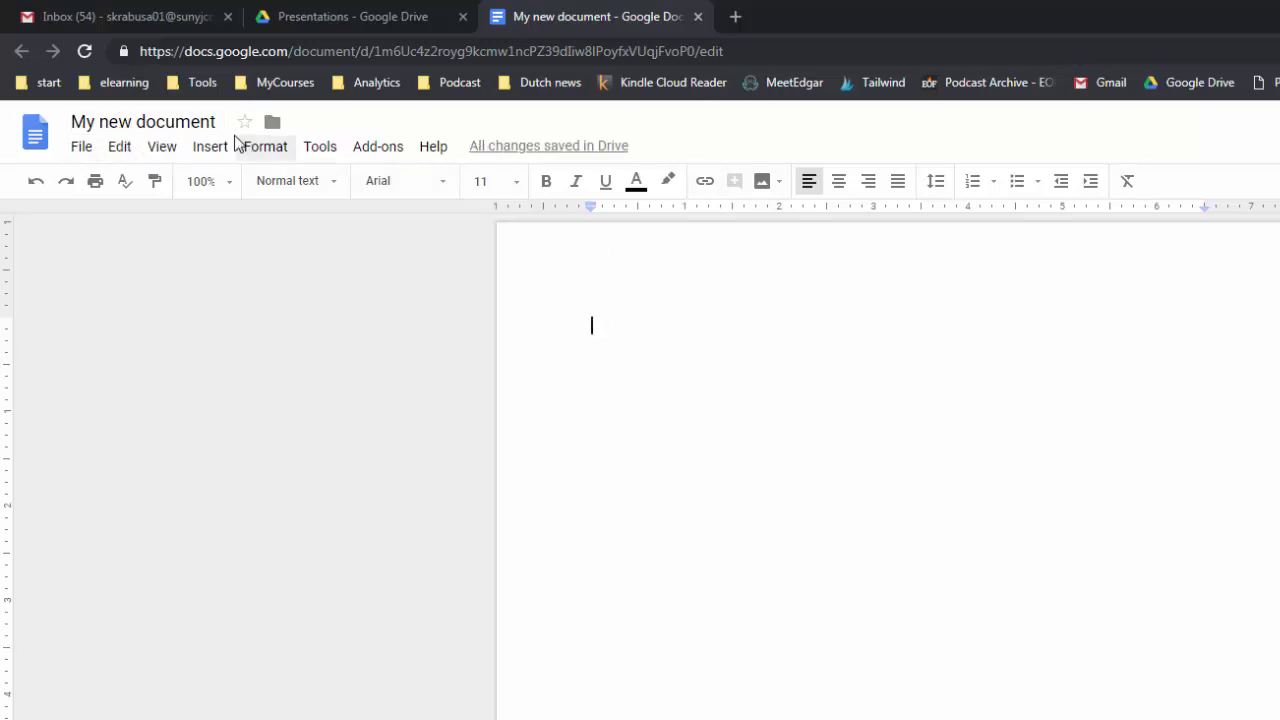
# - Clear the document's title so that it is untitled again
pyautogui.moveTo(217, 121); pyautogui.dragTo(11, 122)
pyautogui.press('BackSpace')
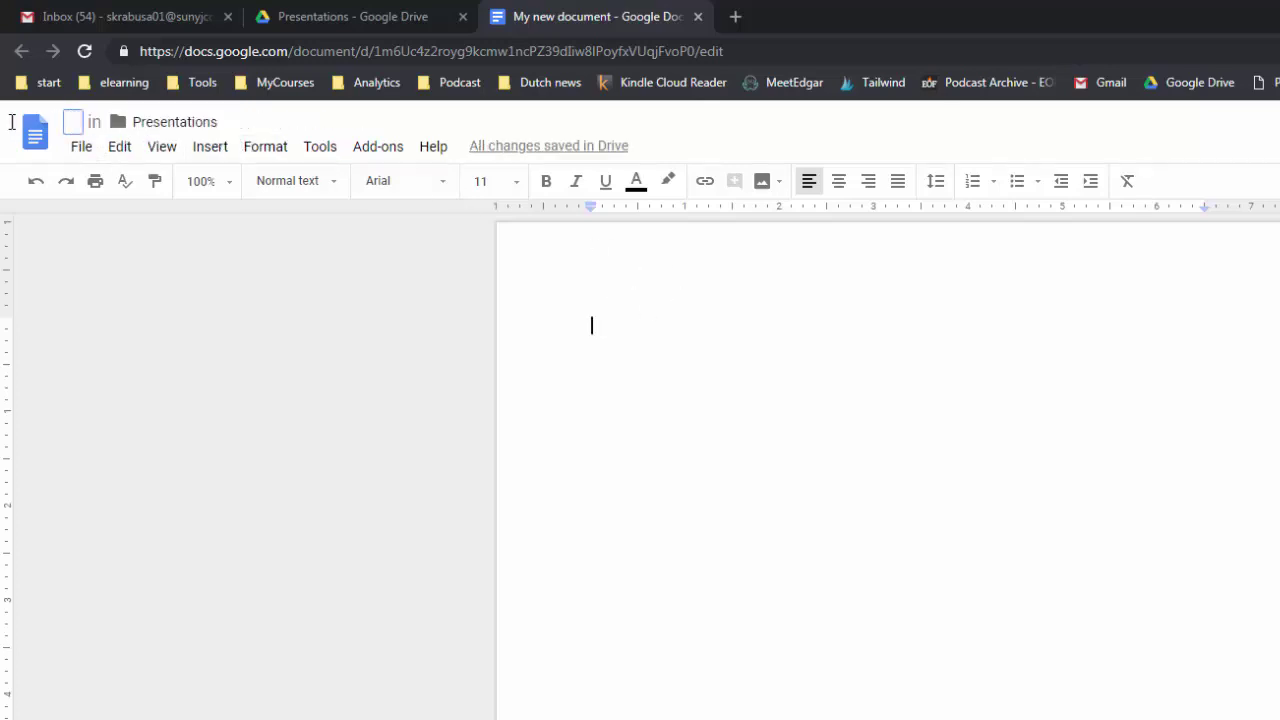
pyautogui.press('Return')
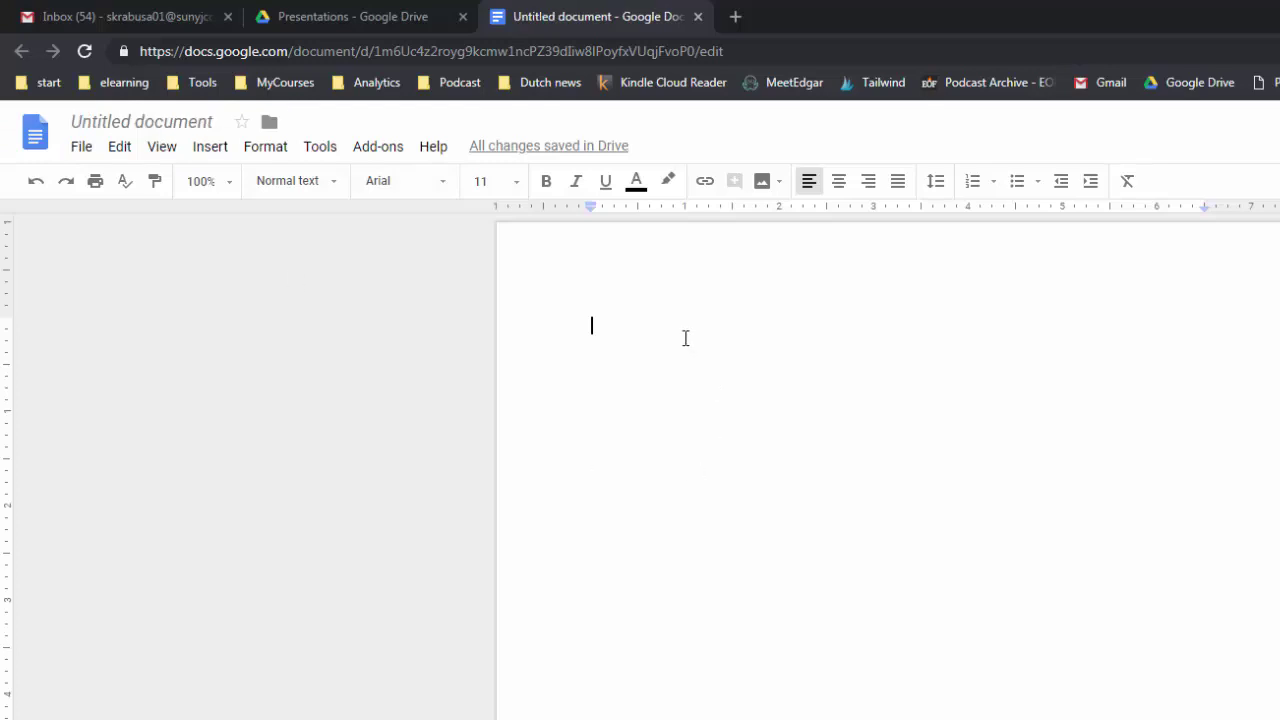
# - Write "This is my new document" as the first line of the document body and start a new line
pyautogui.write('This is my new documen')
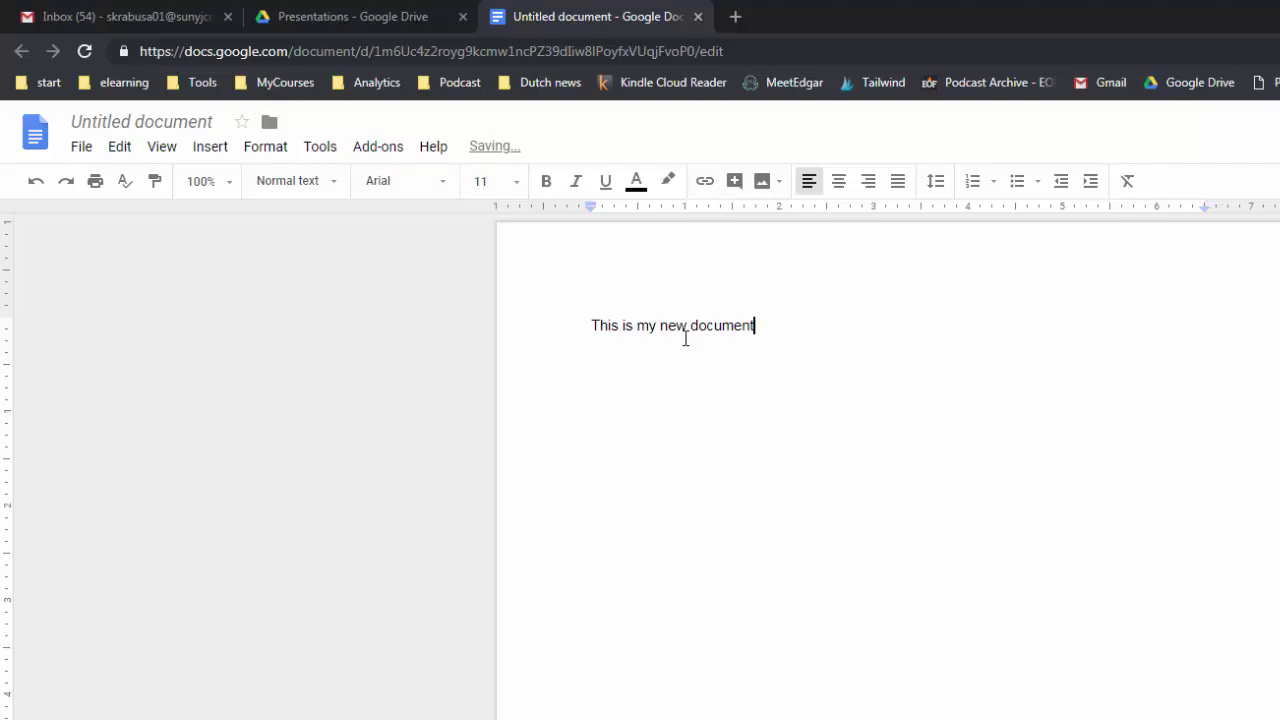
pyautogui.write('t')
pyautogui.press('Return')
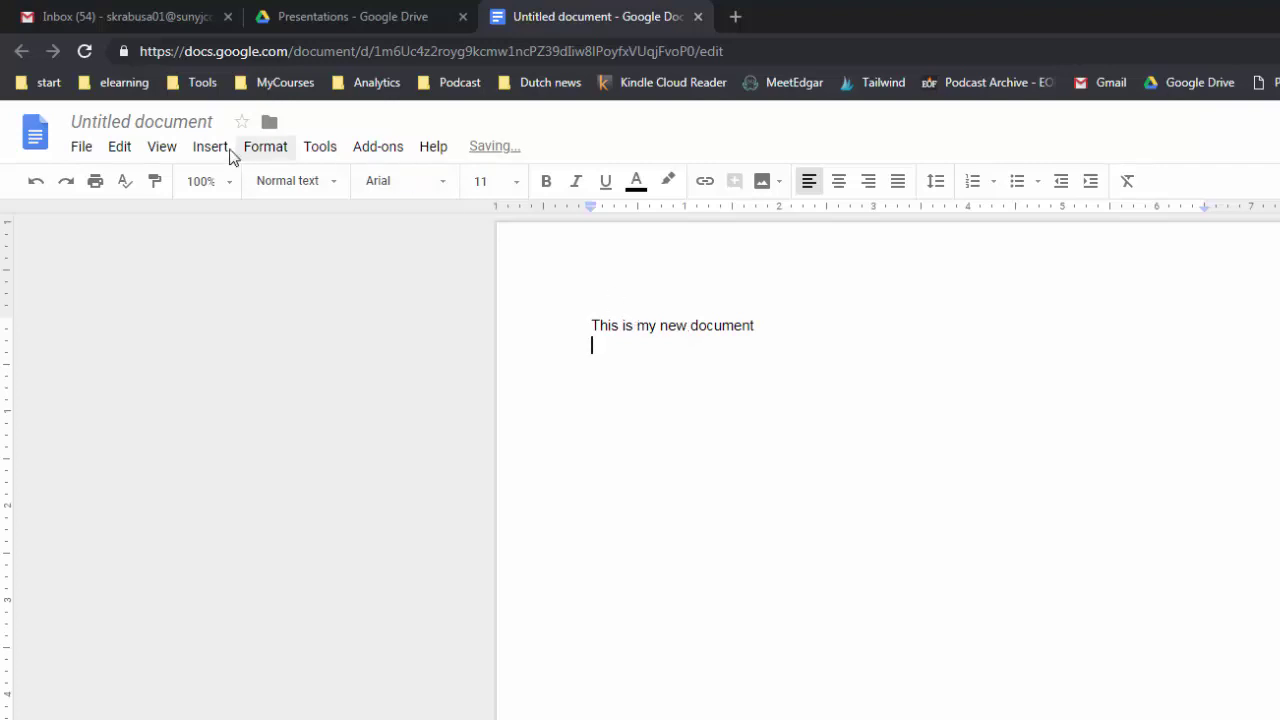
# - Adopt the first line, "This is my new document", as the document's title and close the document
pyautogui.click(174, 121)
pyautogui.click(174, 121)
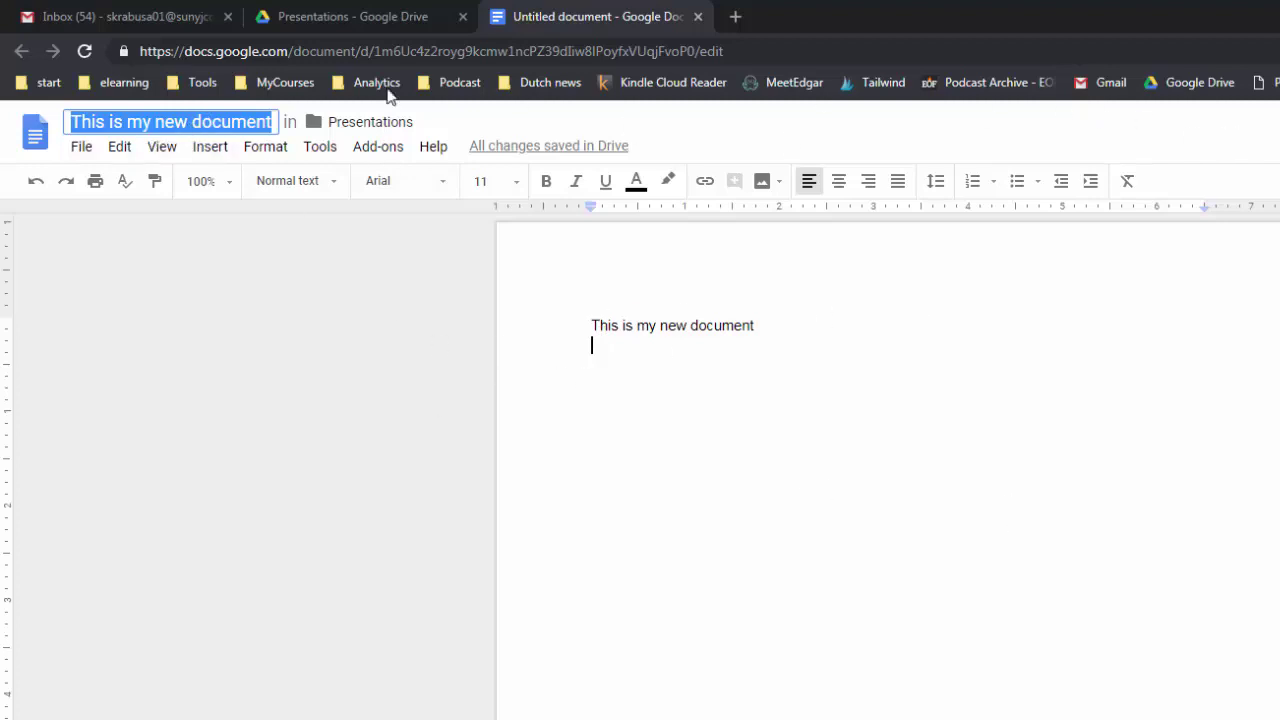
pyautogui.click(672, 387)
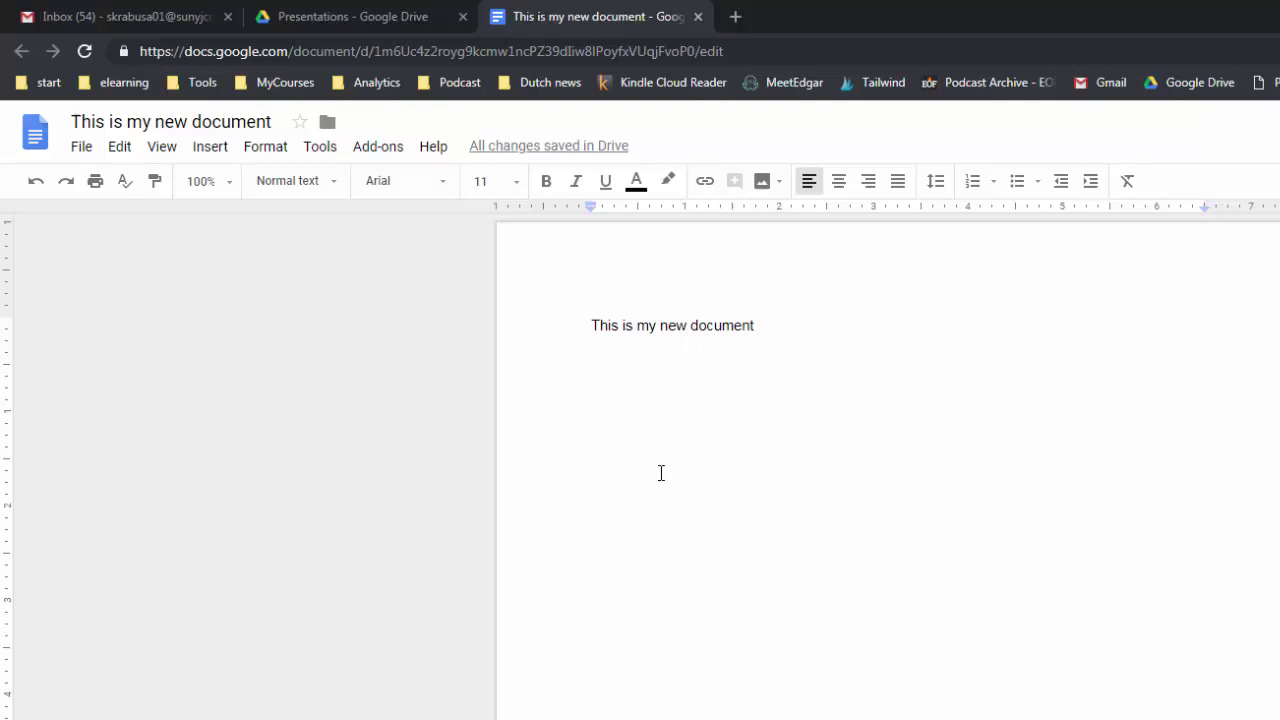
pyautogui.click(697, 16)
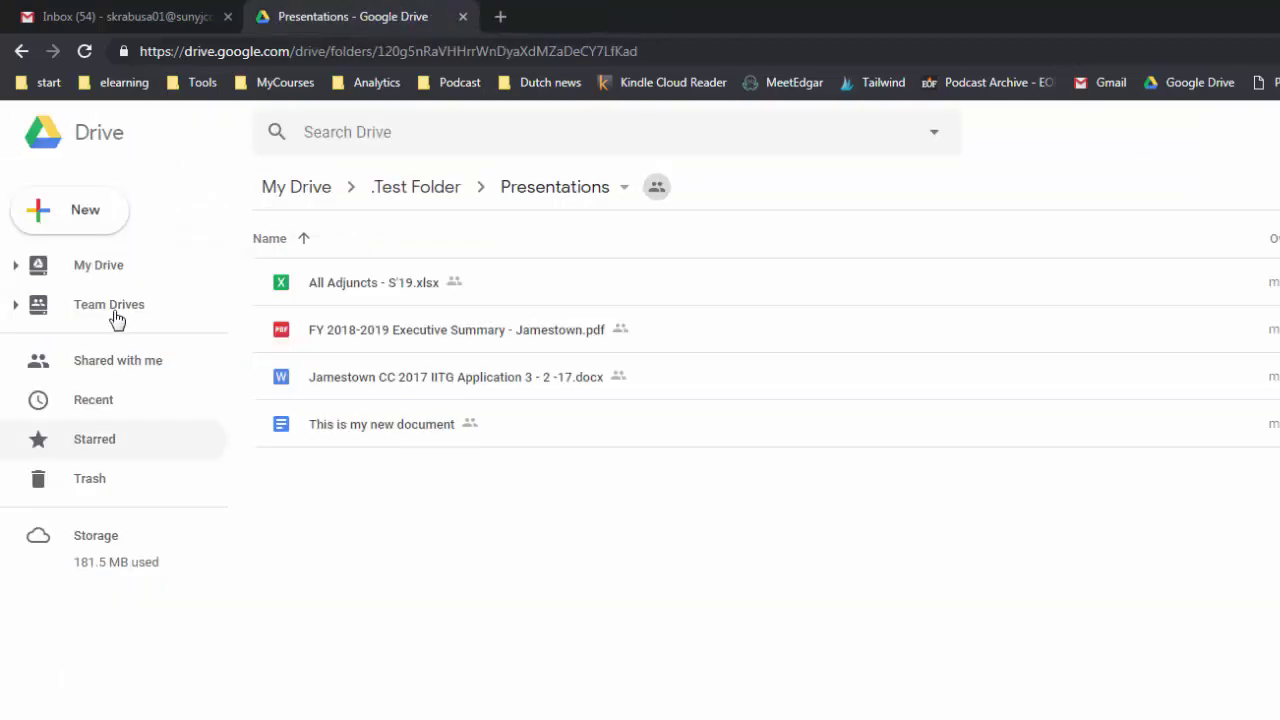
# - Create a Google Sheets spreadsheet in the Presentations folder from the general Assignment tracker template, and close it
pyautogui.click(70, 214)
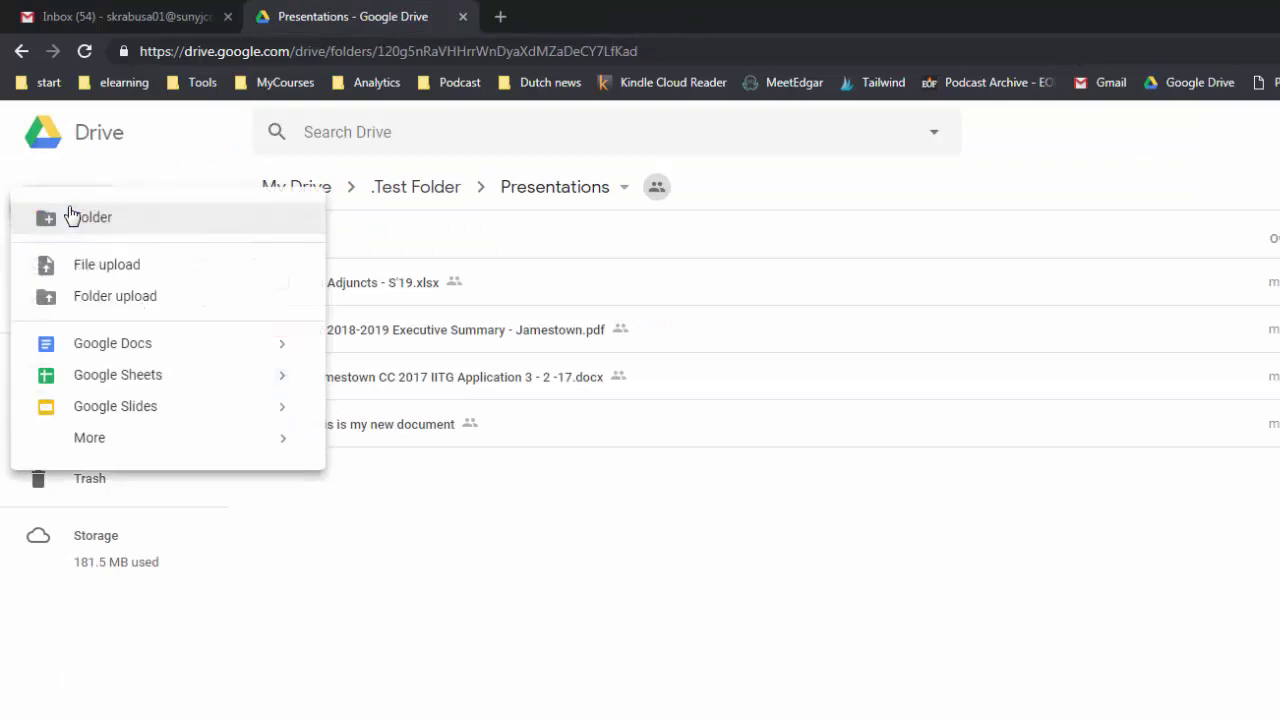
pyautogui.click(285, 350)
pyautogui.click(281, 377)
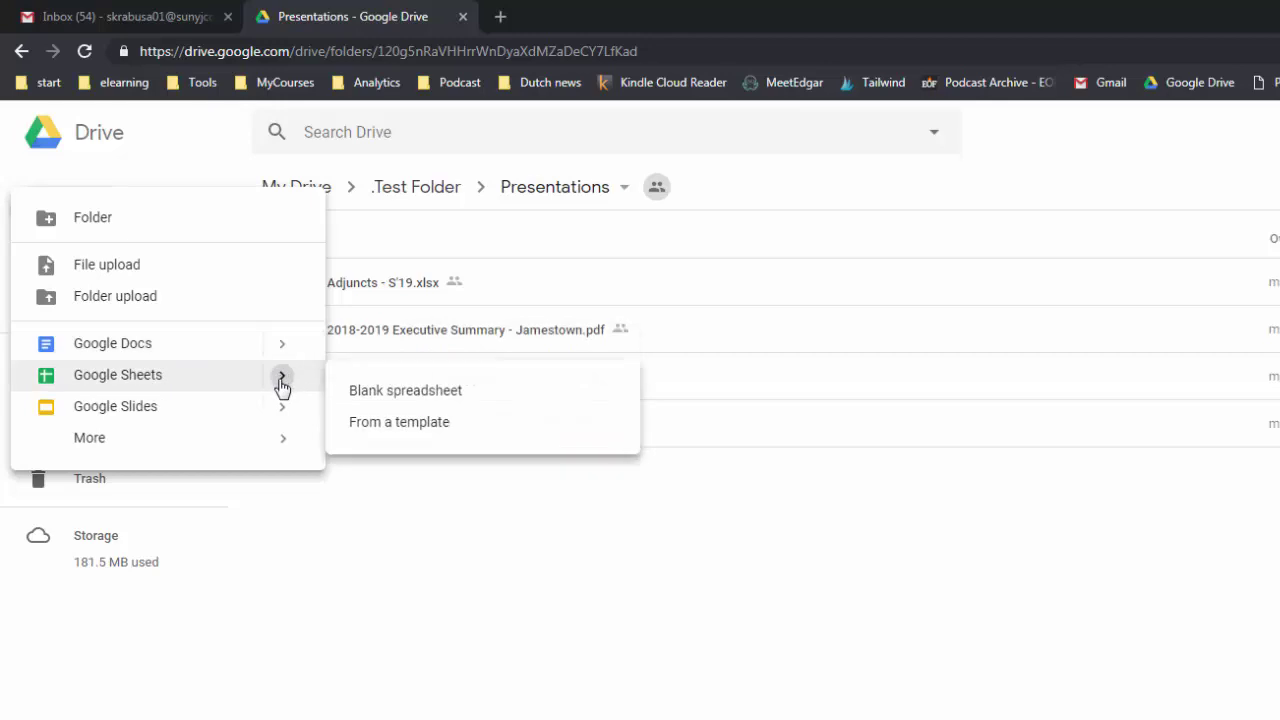
pyautogui.click(432, 424)
pyautogui.click(1125, 606)
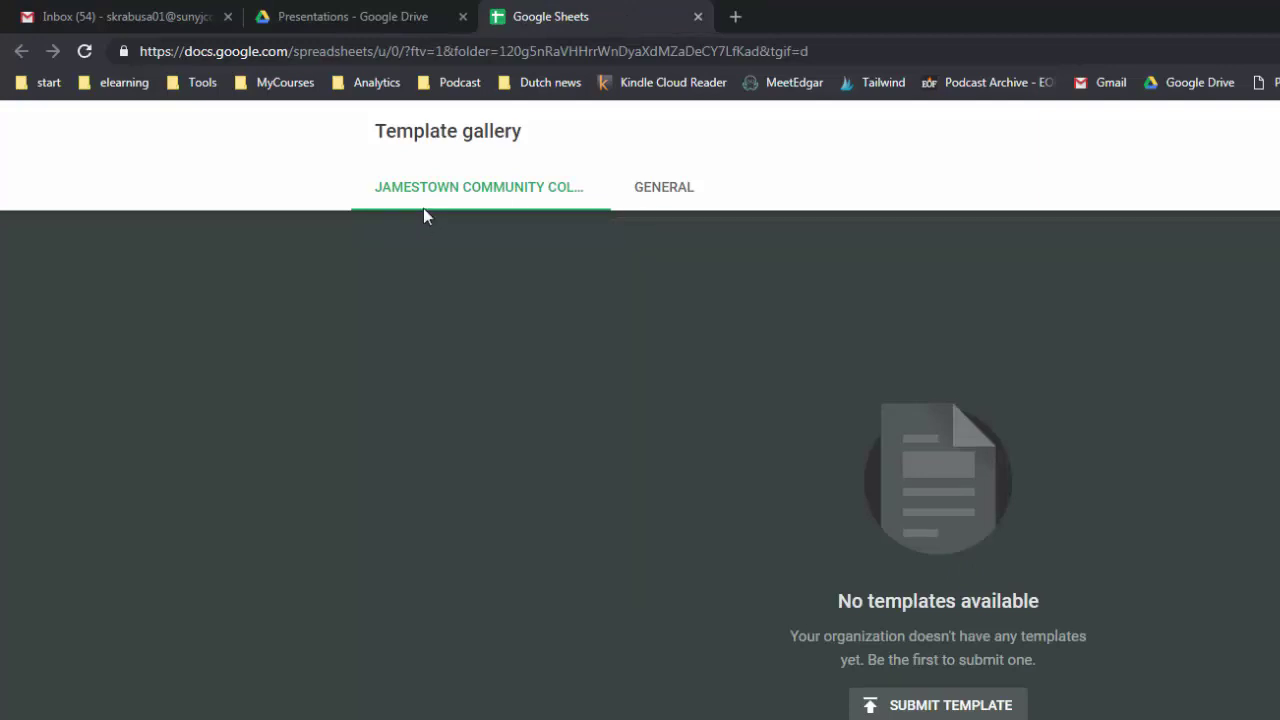
pyautogui.click(662, 196)
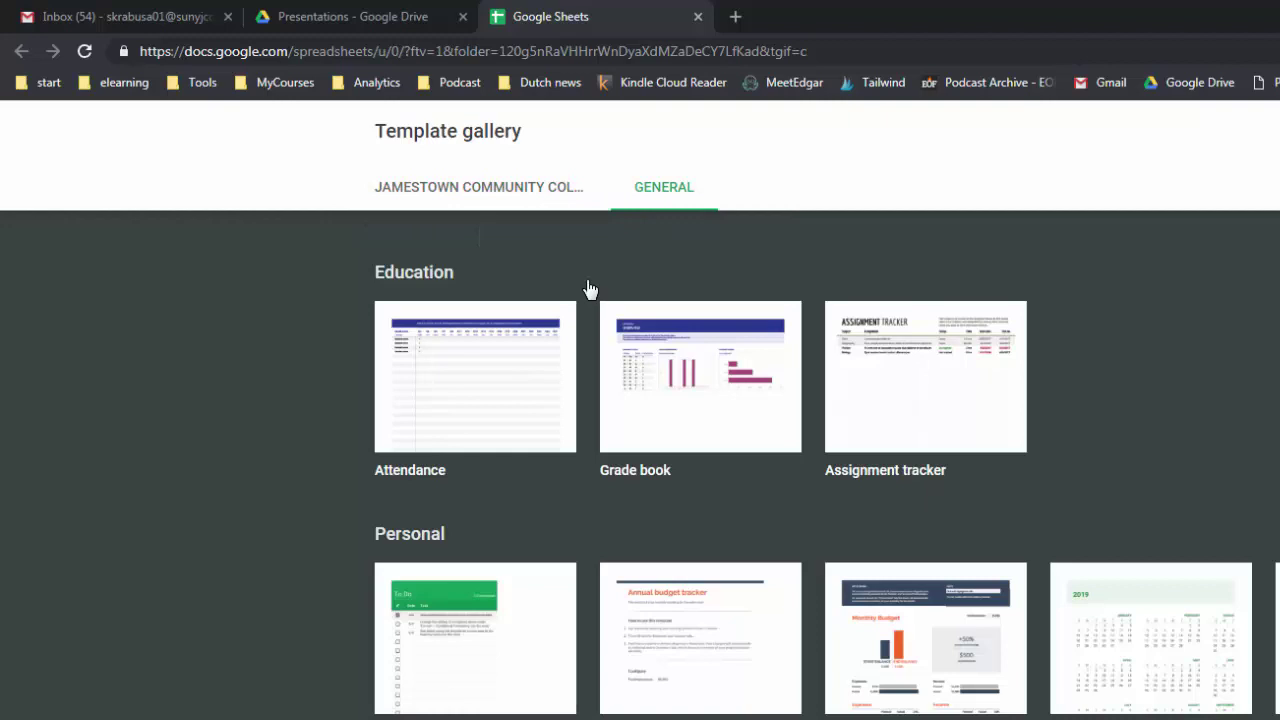
pyautogui.click(925, 383)
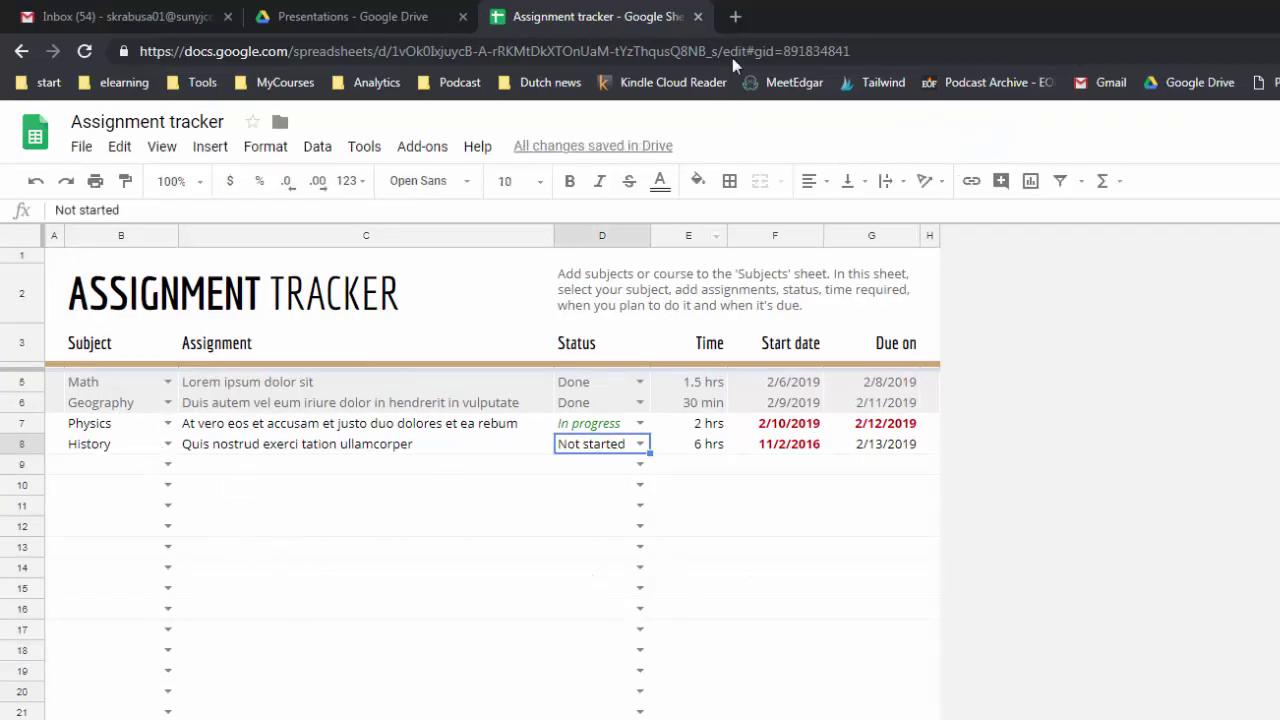
pyautogui.click(698, 17)
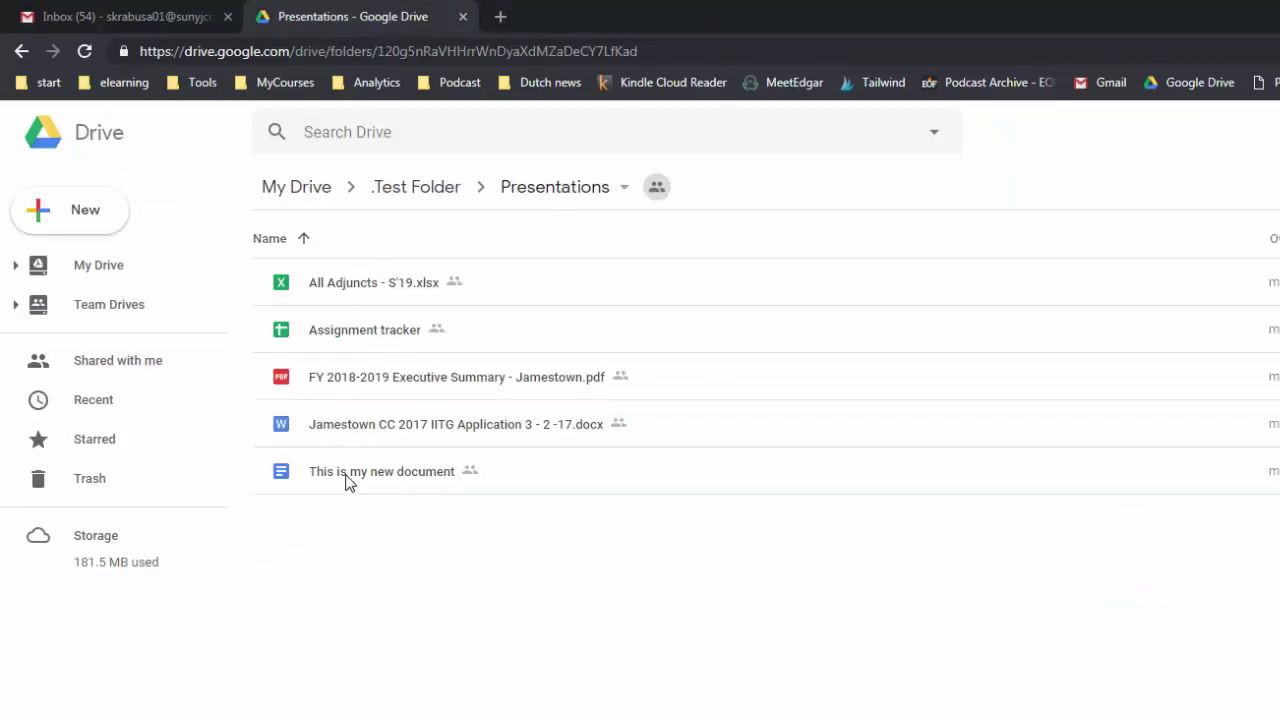
# - Browse the general Google Slides templates for education, personal and work use, and close the gallery without choosing one
pyautogui.click(103, 222)
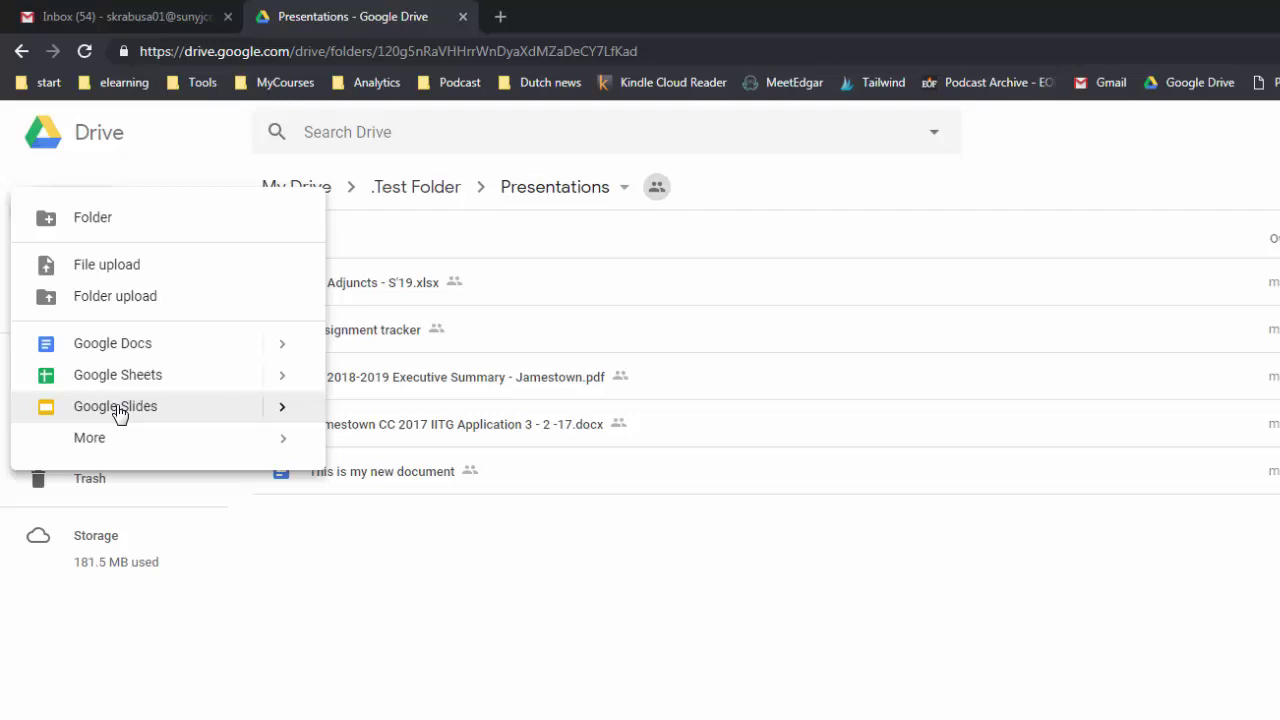
pyautogui.moveTo(283, 405)
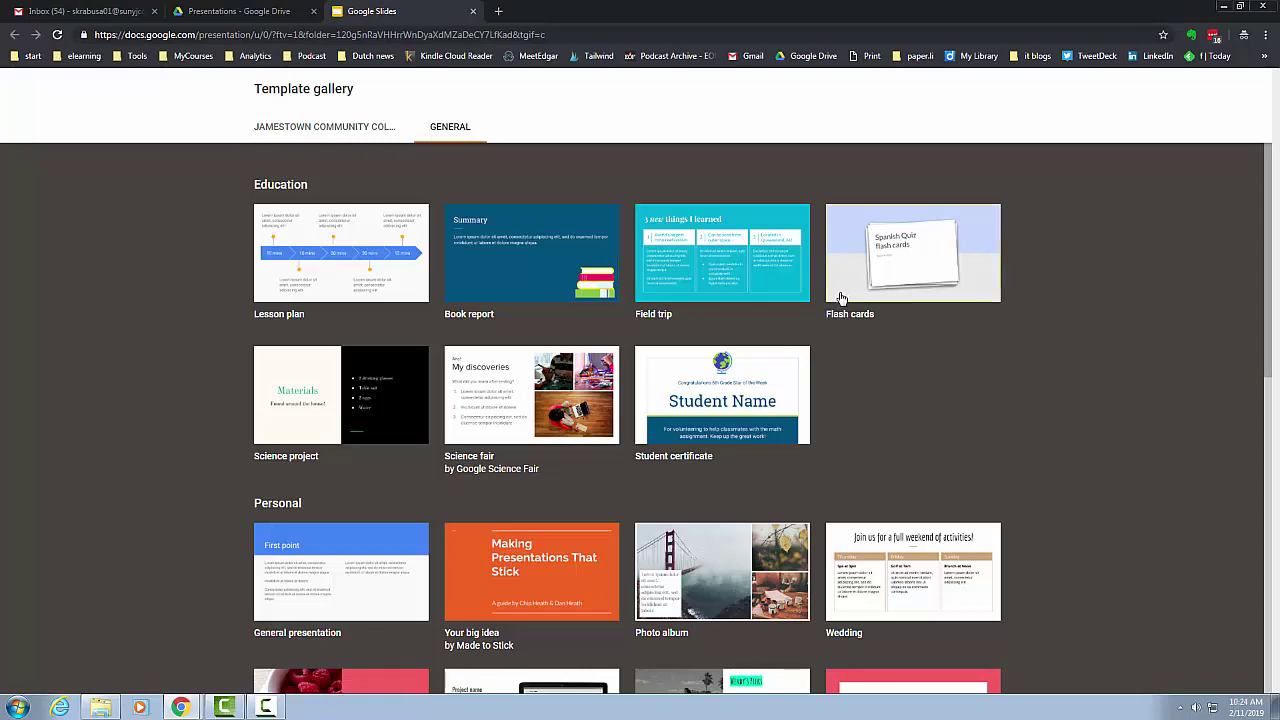
pyautogui.scroll(-5, 916, 399)
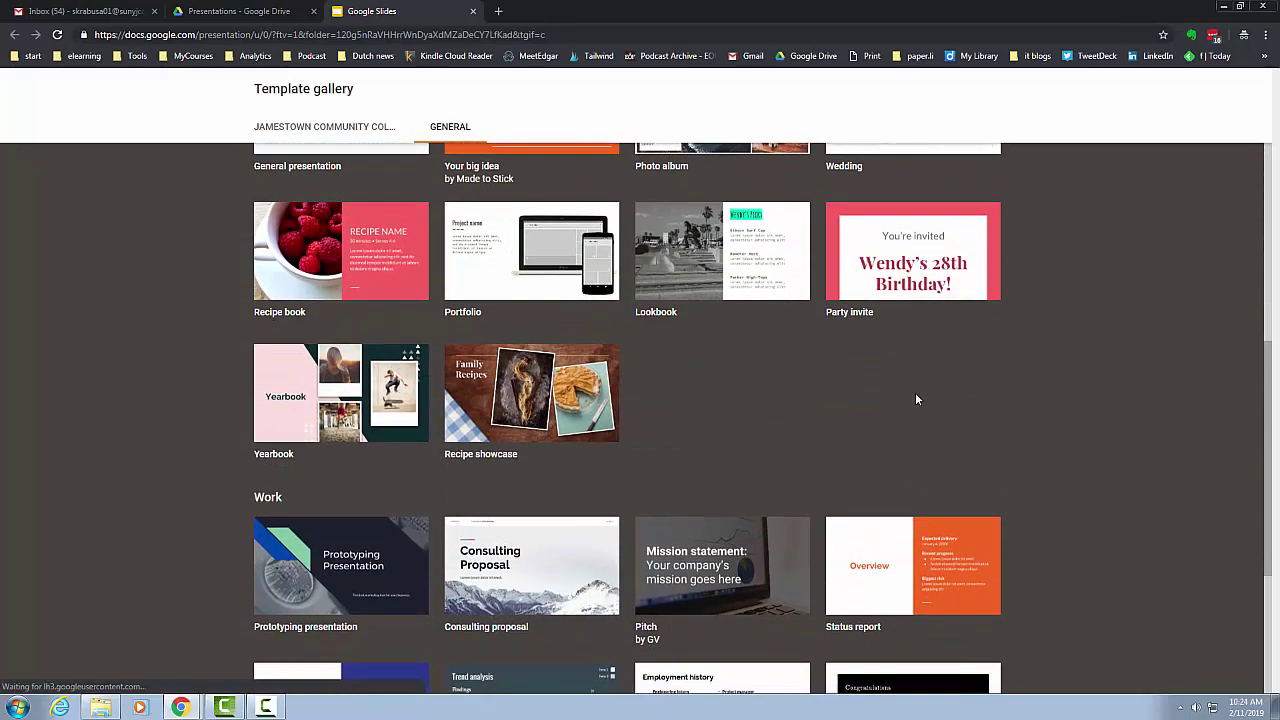
pyautogui.scroll(-2, 916, 399)
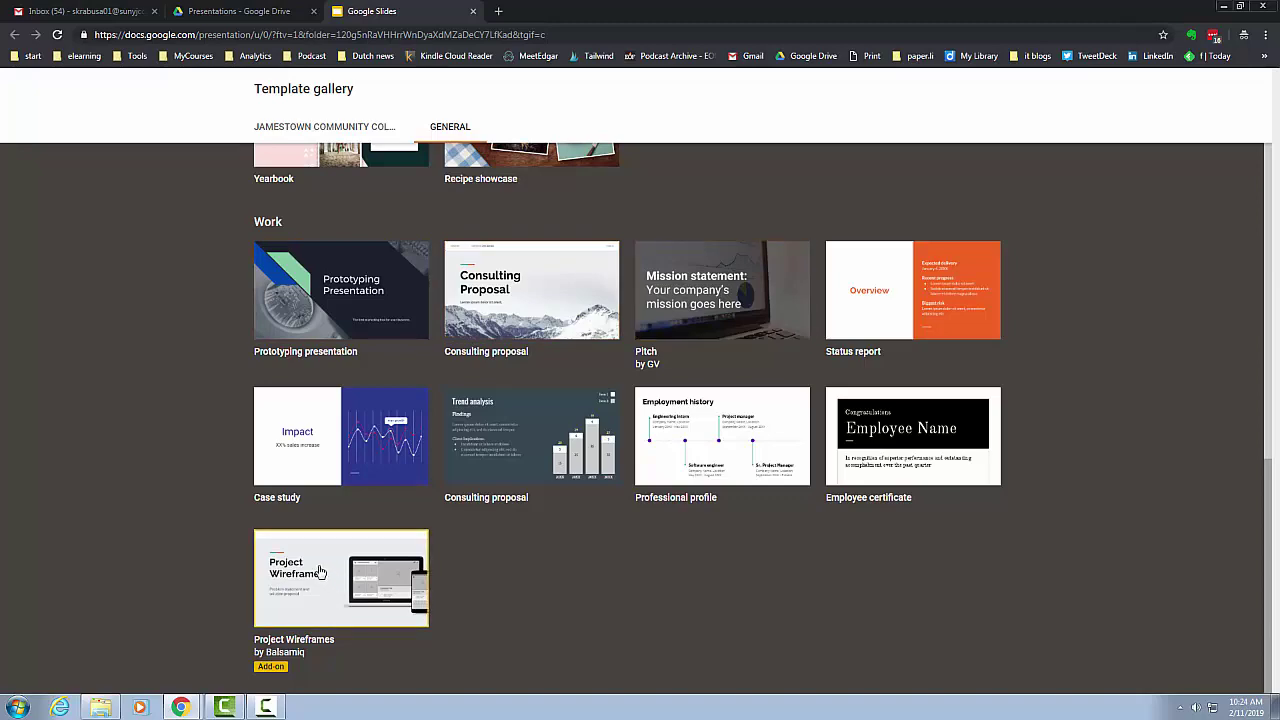
pyautogui.scroll(1, 320, 572)
pyautogui.scroll(10, 320, 572)
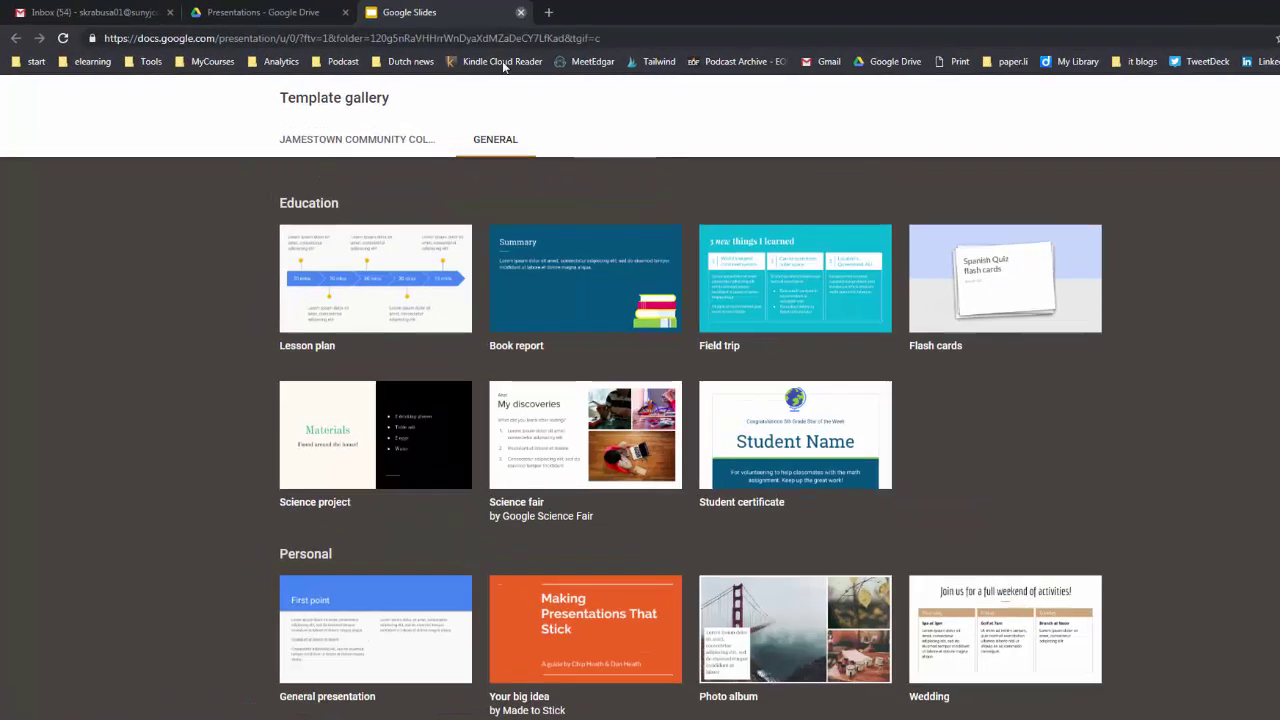
pyautogui.hotkey('ctrl', 'w')
# - Review the additional file types that can be created, browse the catalogue of apps that connect to Drive, and close it
pyautogui.click(65, 214)
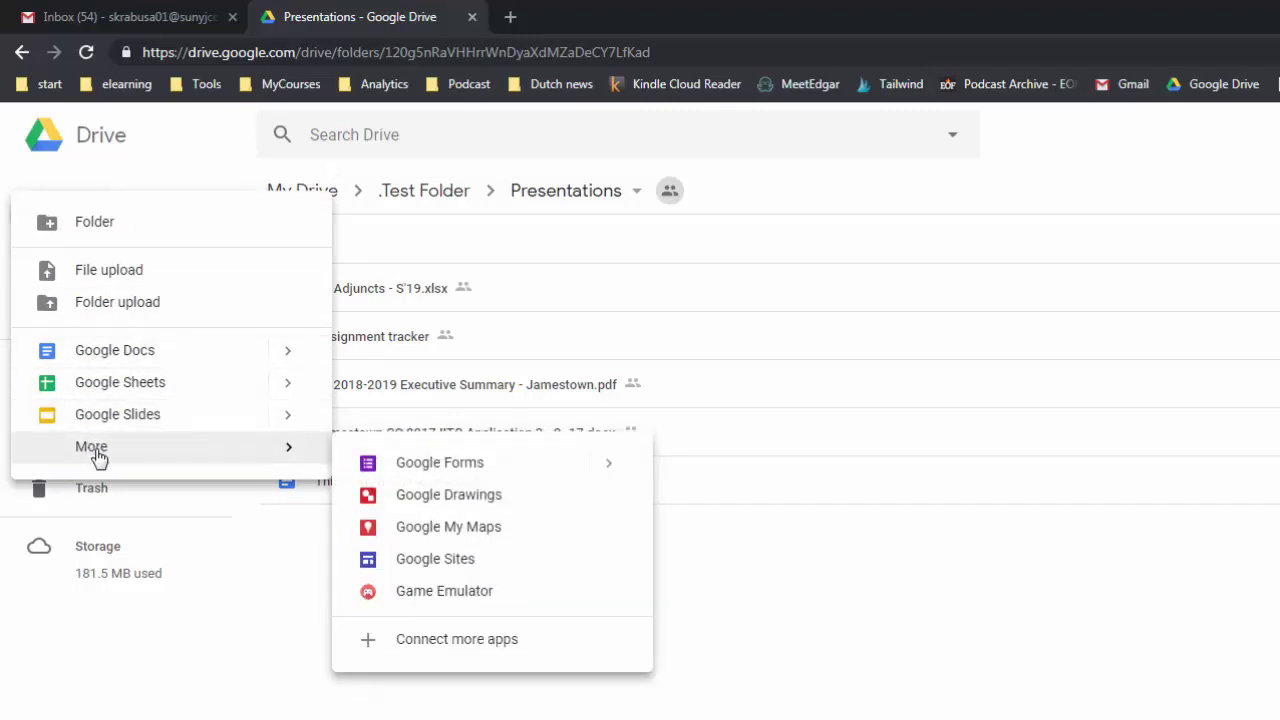
pyautogui.moveTo(169, 451)
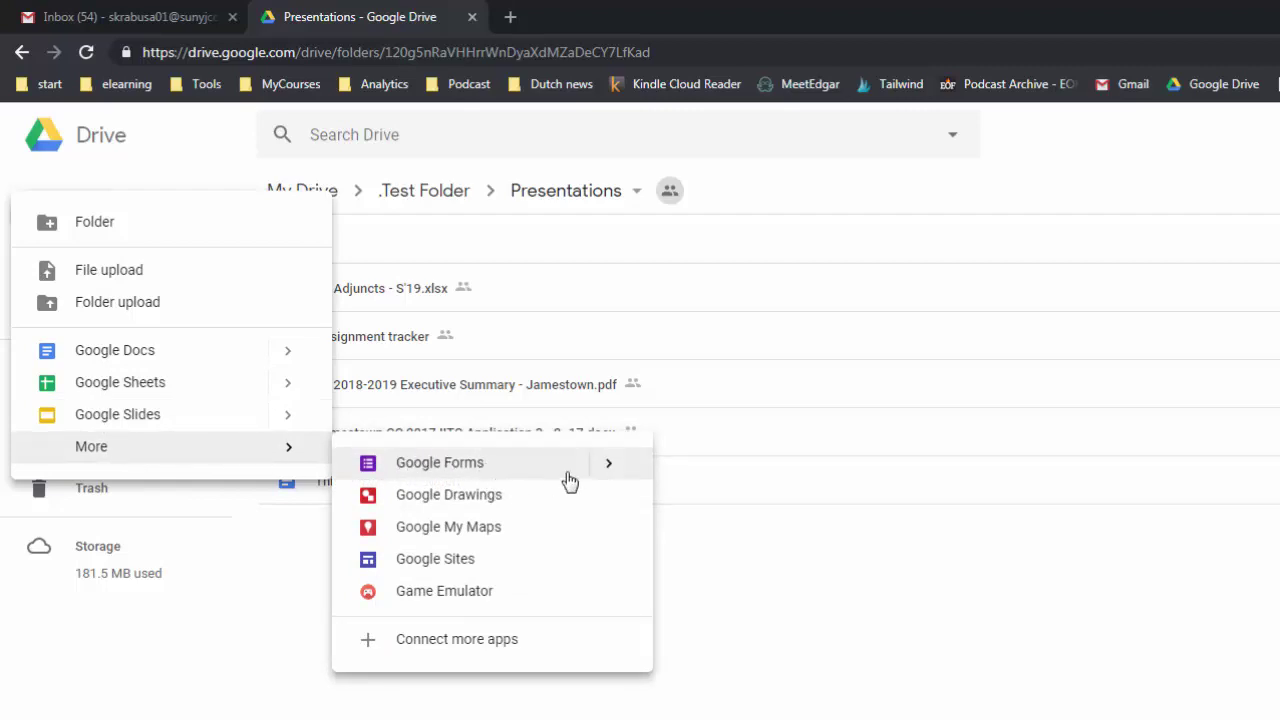
pyautogui.moveTo(606, 466)
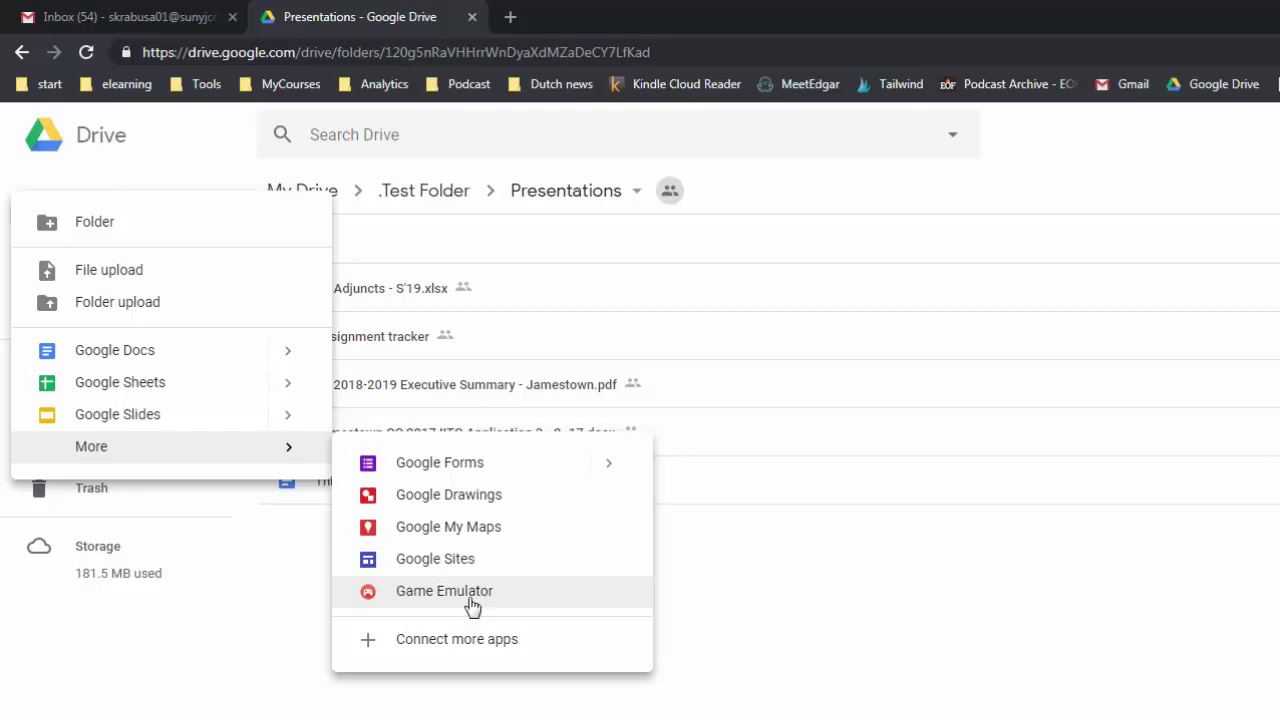
pyautogui.click(430, 645)
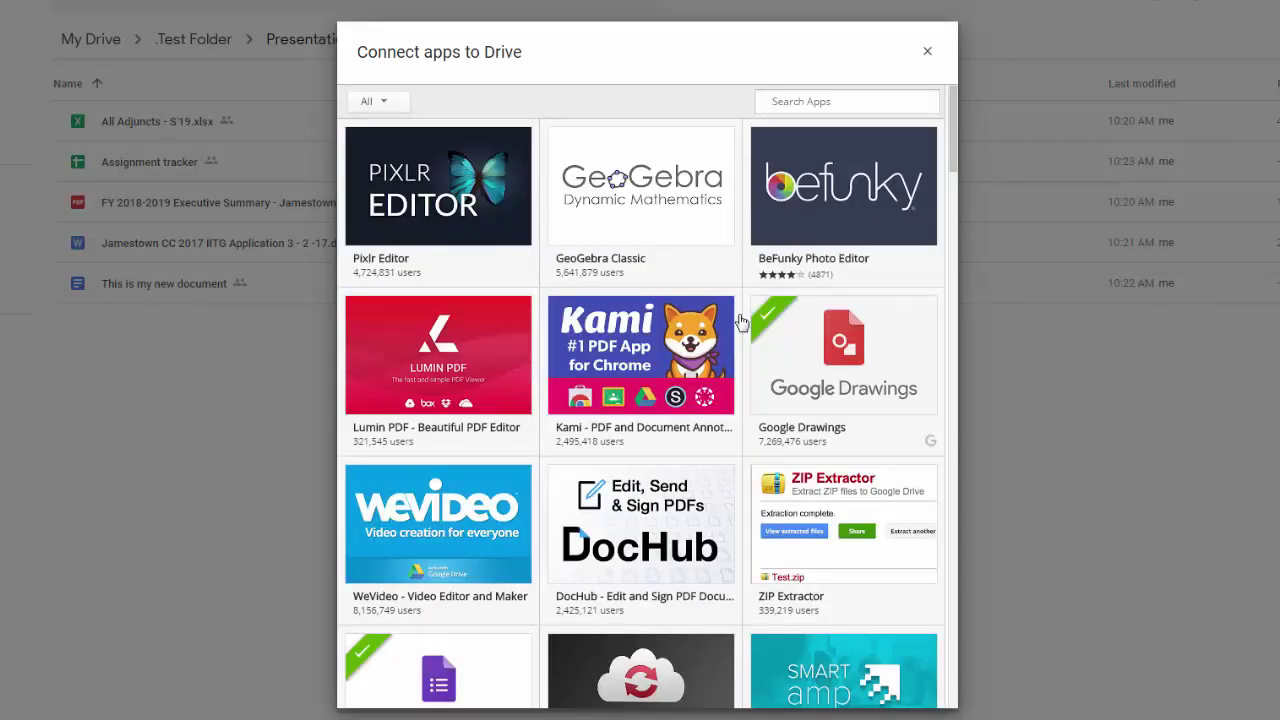
pyautogui.scroll(-3, 609, 545)
pyautogui.scroll(-7, 609, 545)
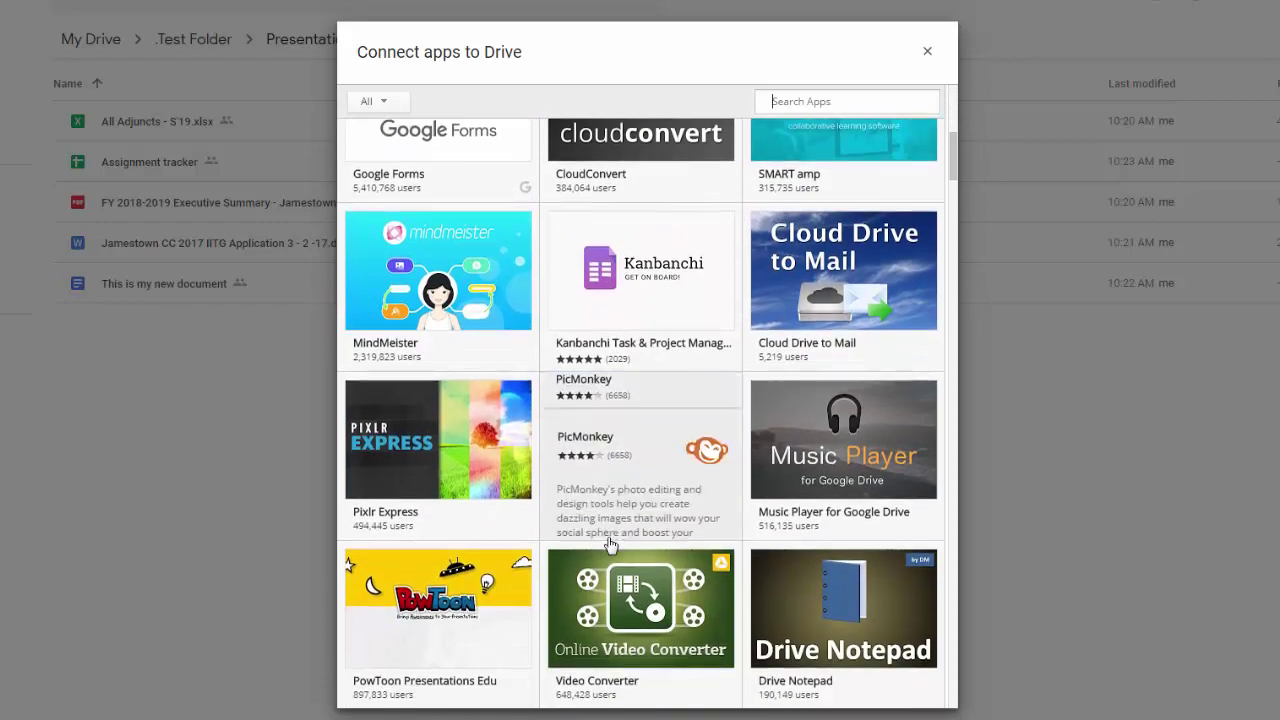
pyautogui.scroll(-12, 612, 545)
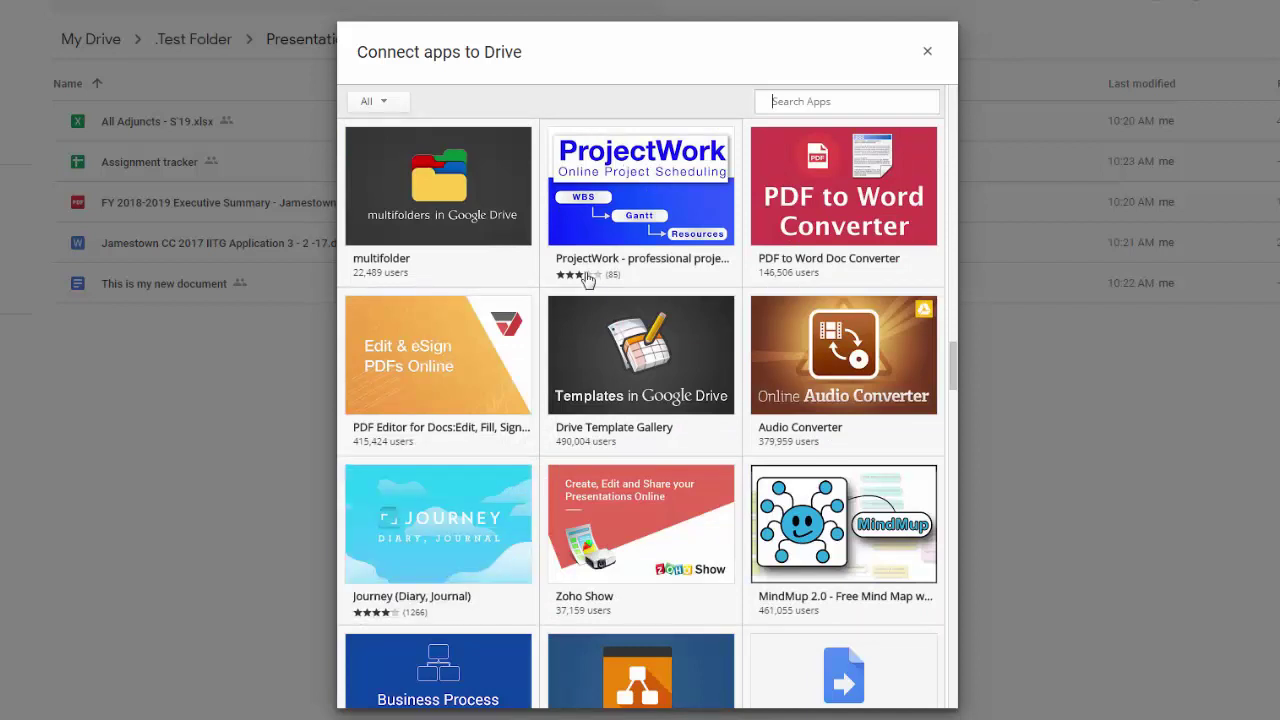
pyautogui.scroll(-3, 802, 414)
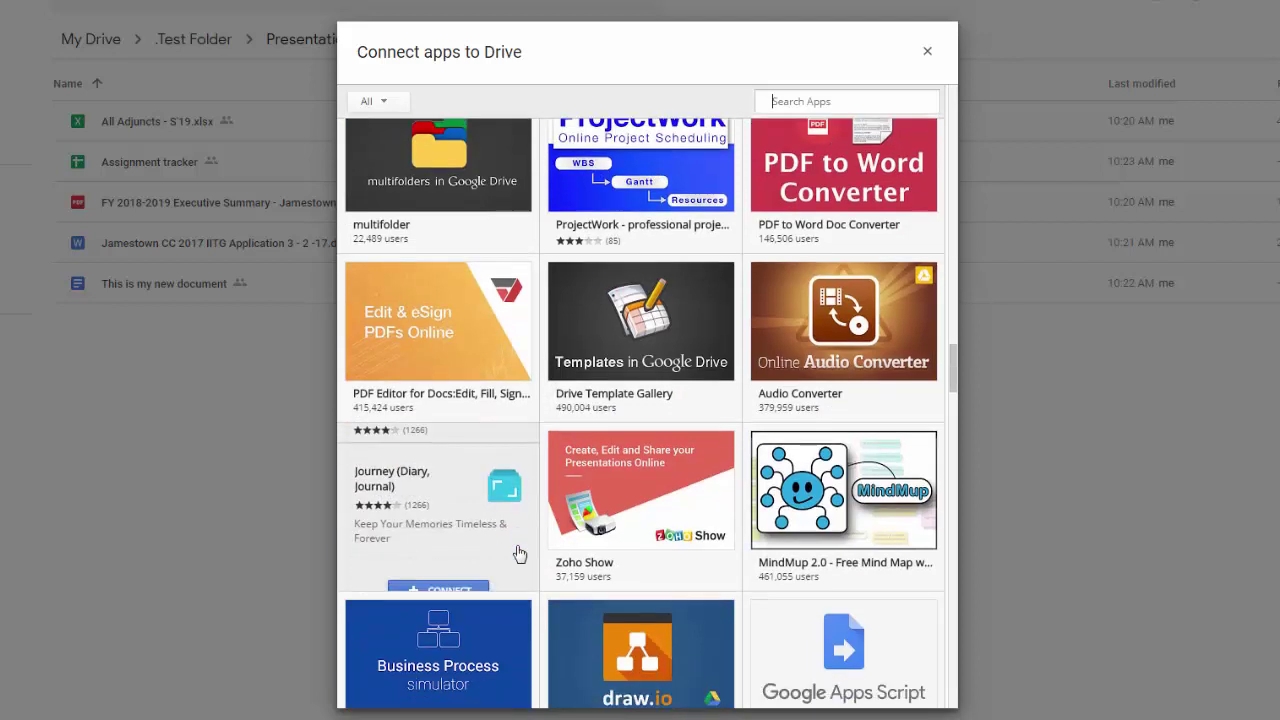
pyautogui.moveTo(868, 354)
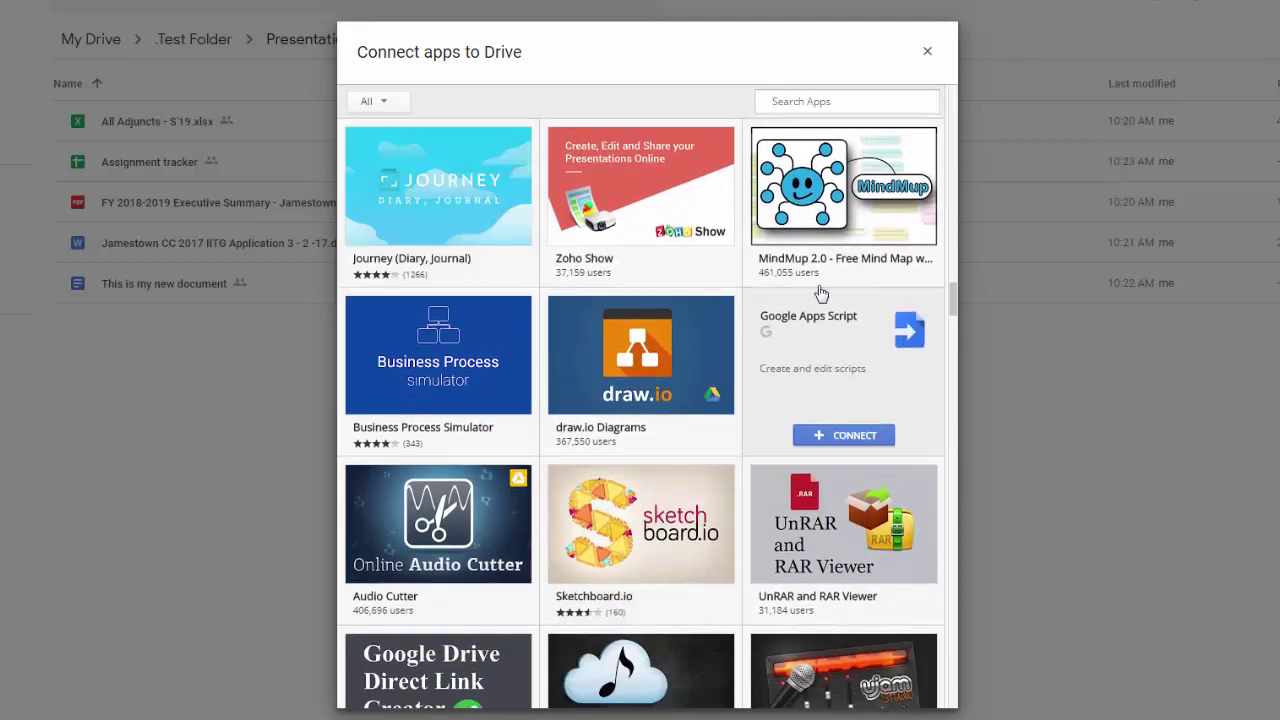
pyautogui.scroll(-3, 581, 532)
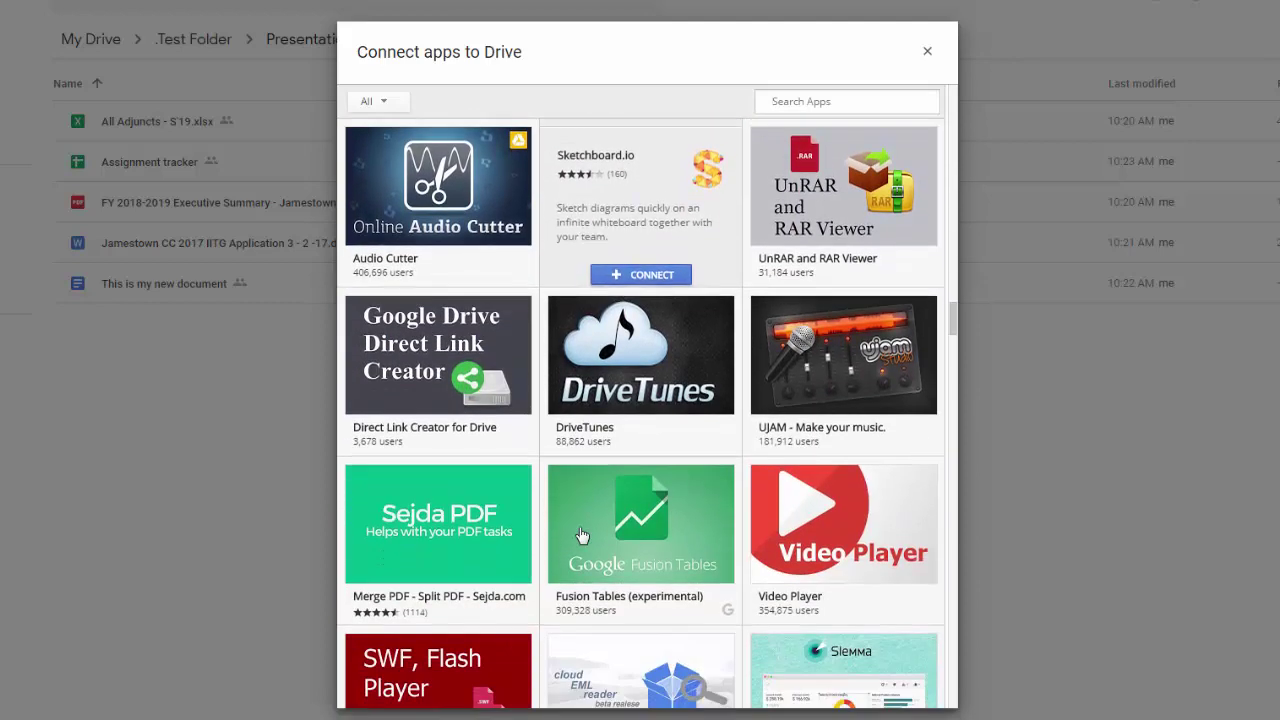
pyautogui.scroll(-3, 582, 536)
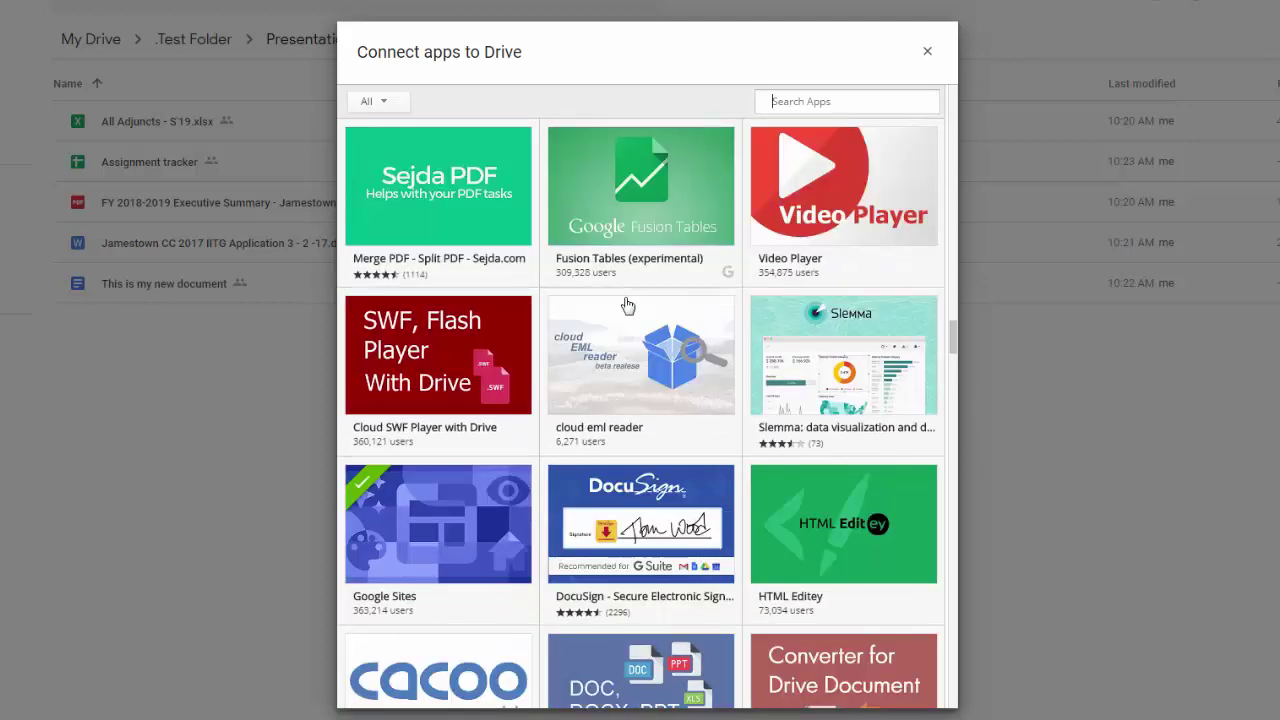
pyautogui.click(928, 53)
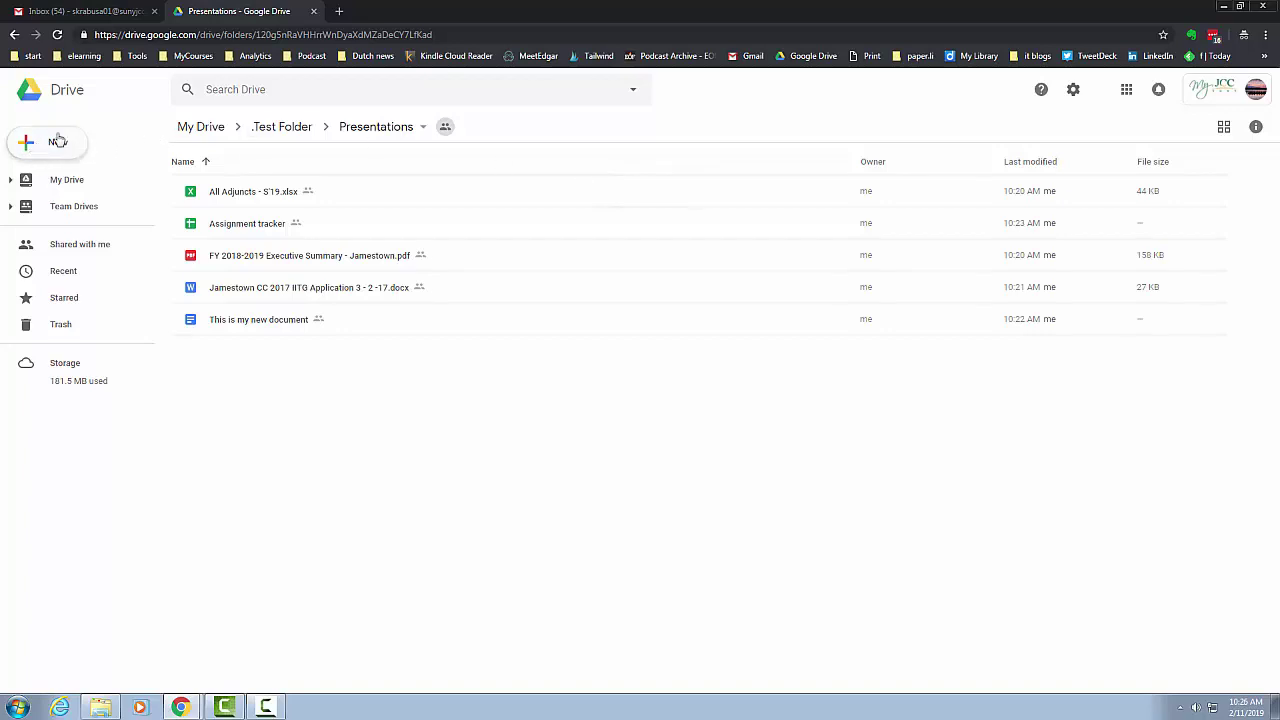
# - Examine the folder, upload and file creation options offered inside the Presentations folder, including the additional Google file types
pyautogui.rightClick(603, 418)
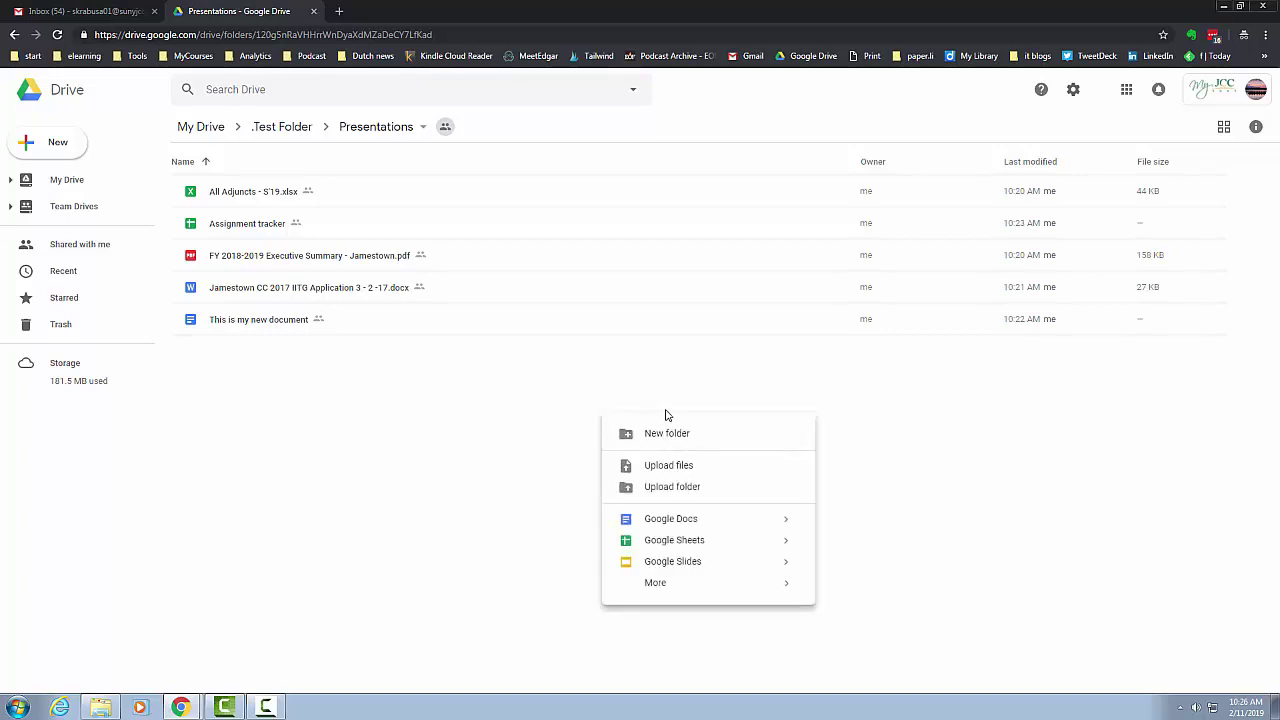
pyautogui.moveTo(662, 586)
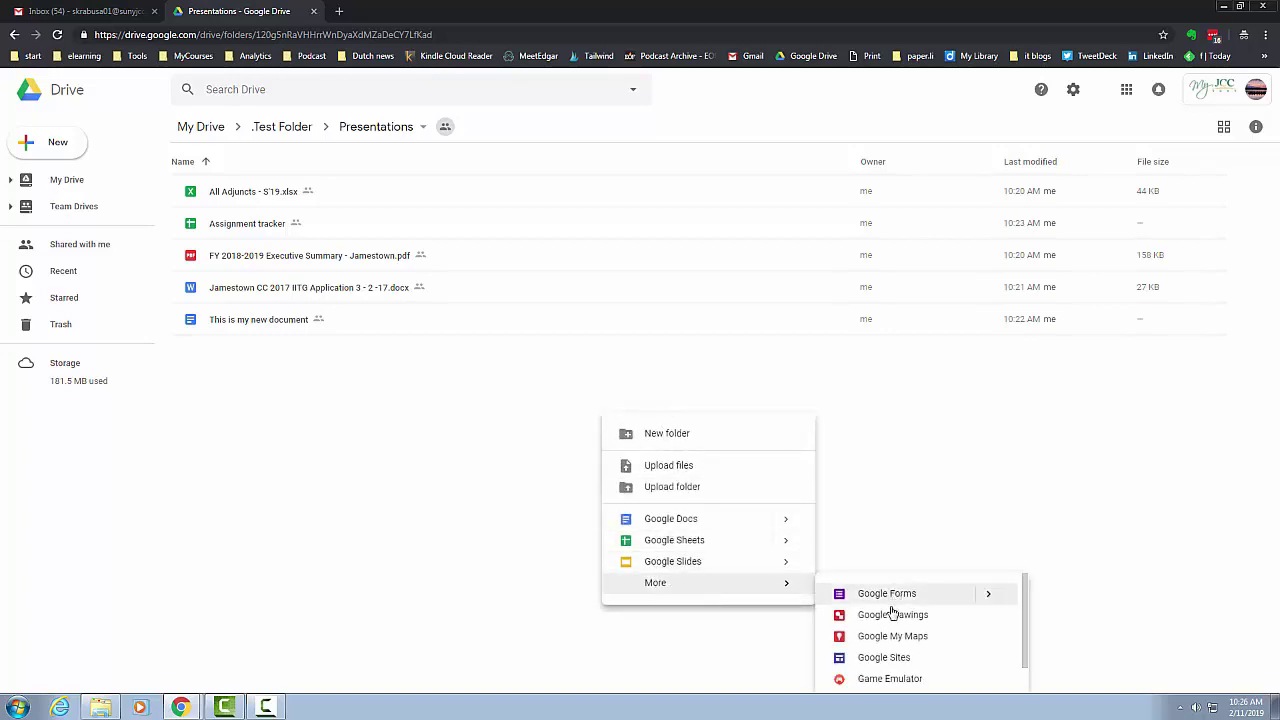
pyautogui.scroll(-2, 891, 618)
pyautogui.scroll(2, 860, 600)
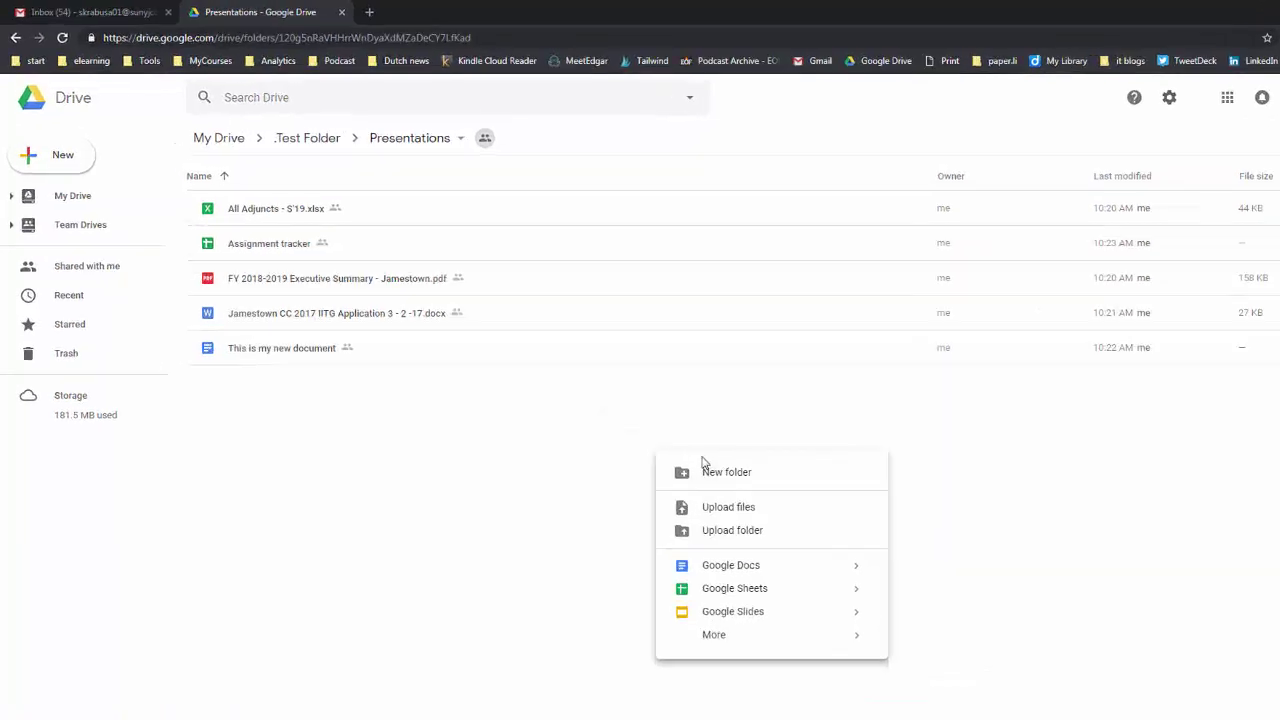
pyautogui.press('Escape')
pyautogui.click(50, 162)
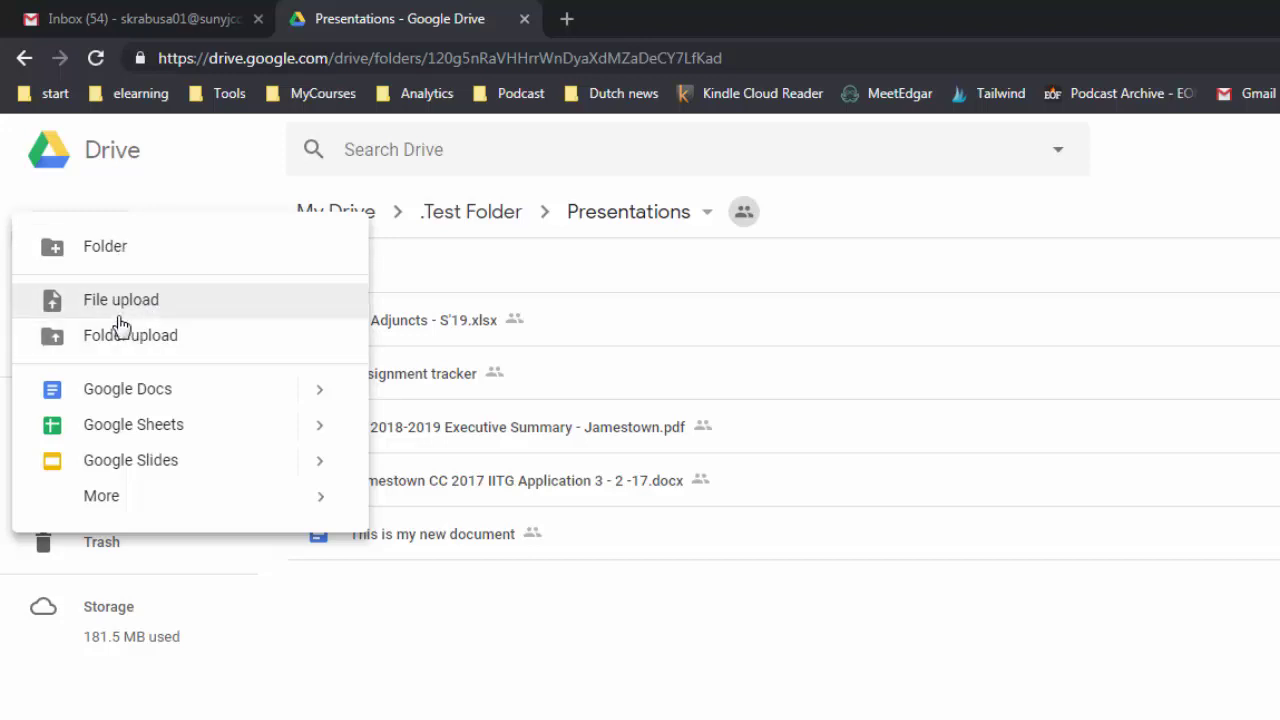
pyautogui.click(700, 718)
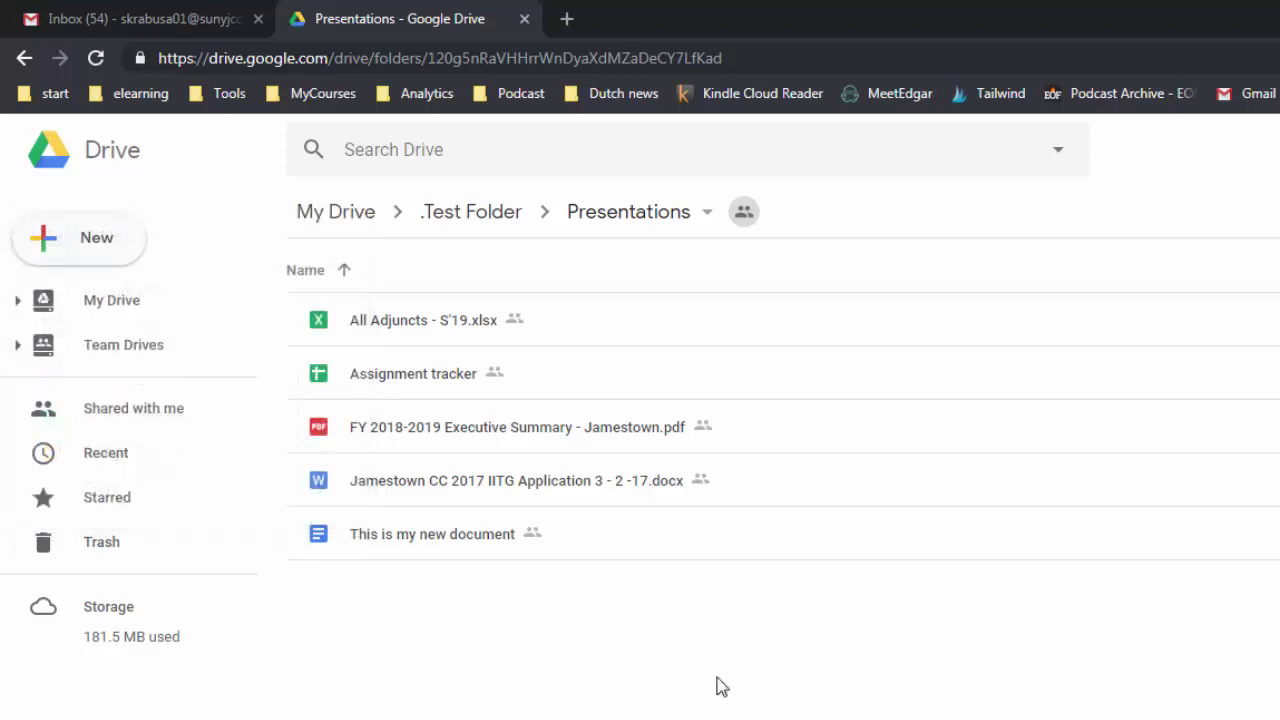